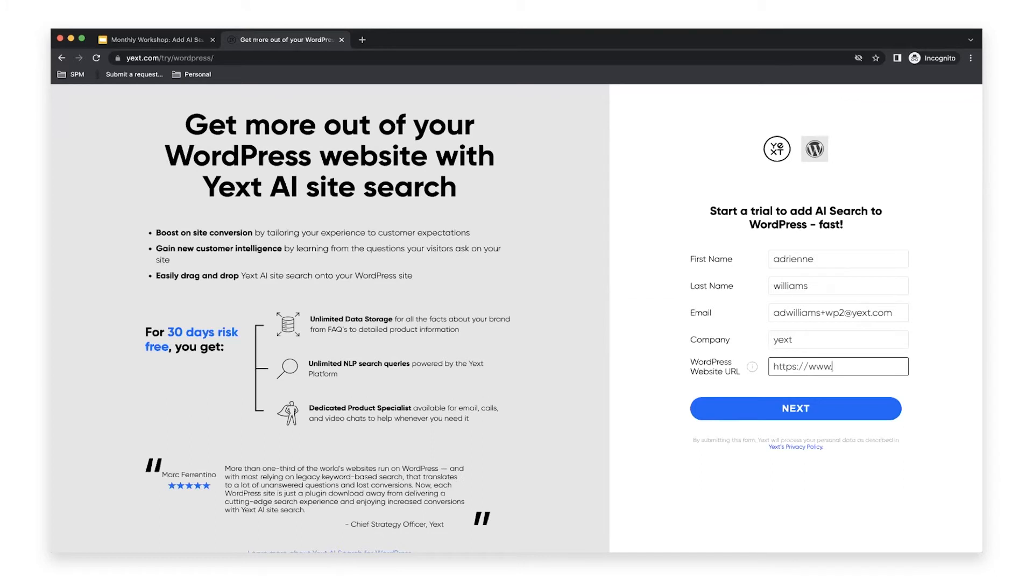
{"action": "type", "text": "tonal.com"}
{"action": "left_click", "coordinate": [747, 414]}
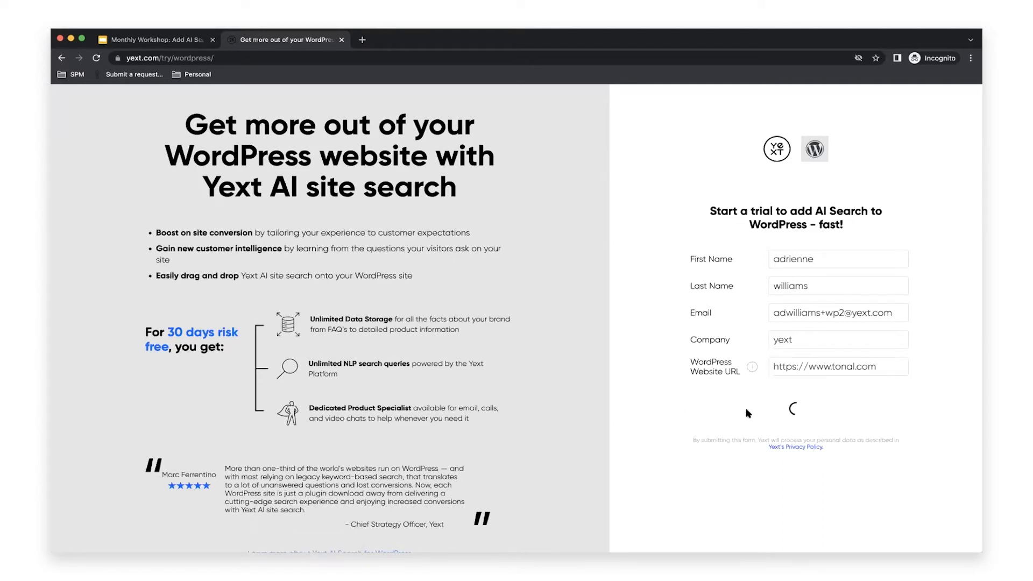
{"action": "left_click", "coordinate": [745, 302]}
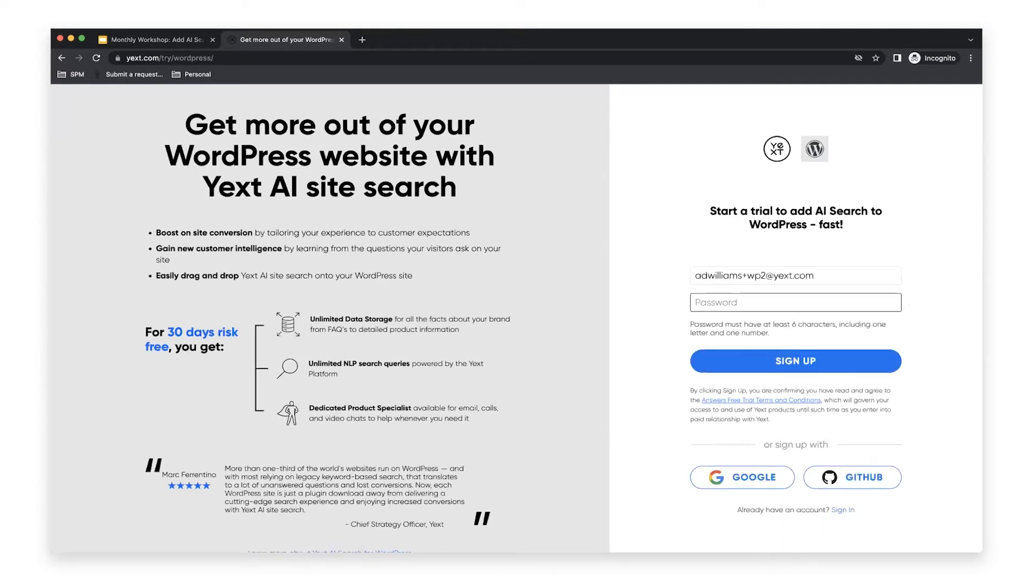
{"action": "type", "text": "••••••••"}
{"action": "left_click", "coordinate": [727, 361]}
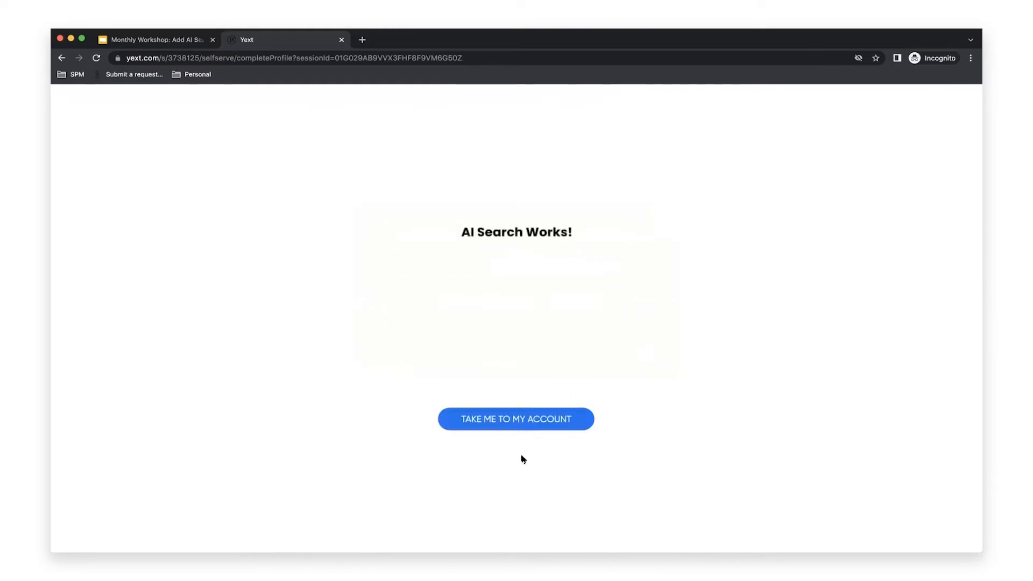
{"action": "left_click", "coordinate": [497, 420]}
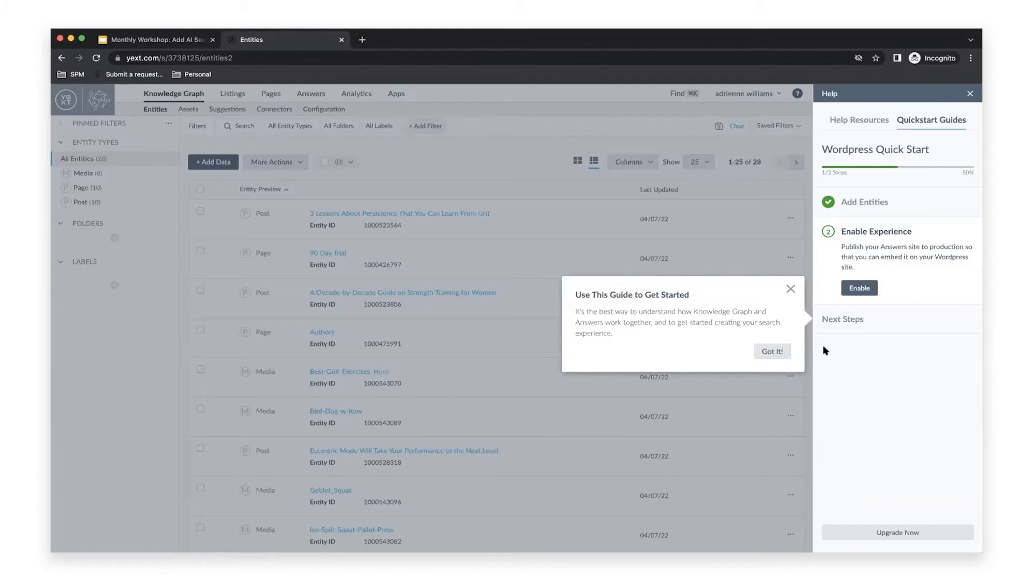
Dismiss the getting-started tip and review the Add Entities and Enable Experience stages of the WordPress quickstart guide
{"action": "left_click", "coordinate": [771, 353]}
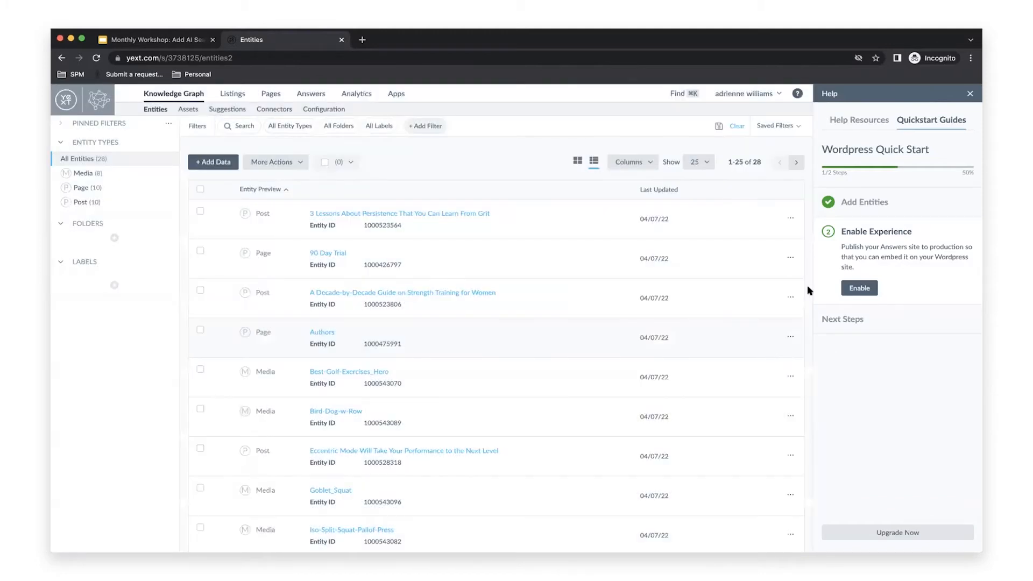
{"action": "left_click", "coordinate": [900, 207]}
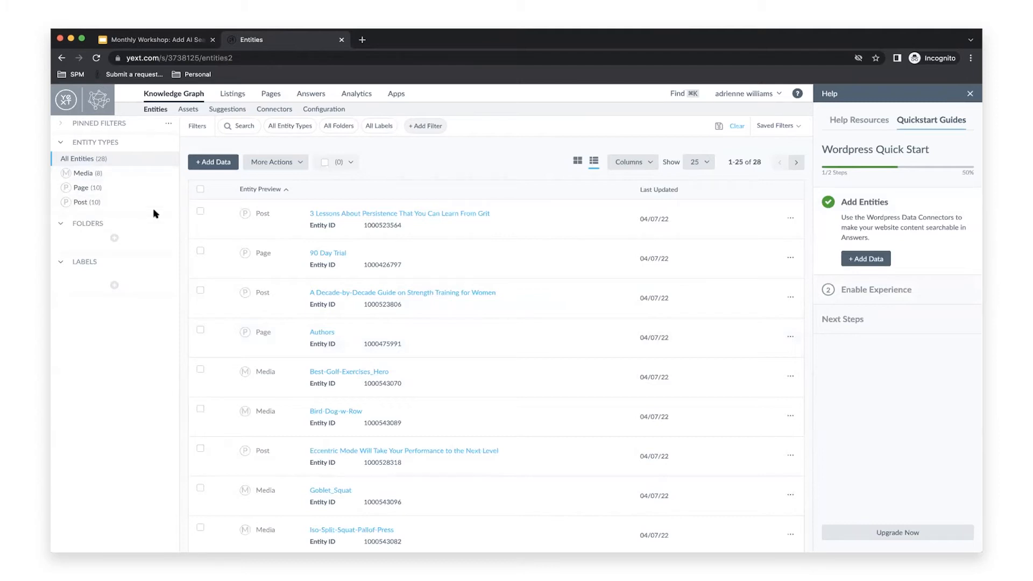
{"action": "left_click", "coordinate": [852, 290]}
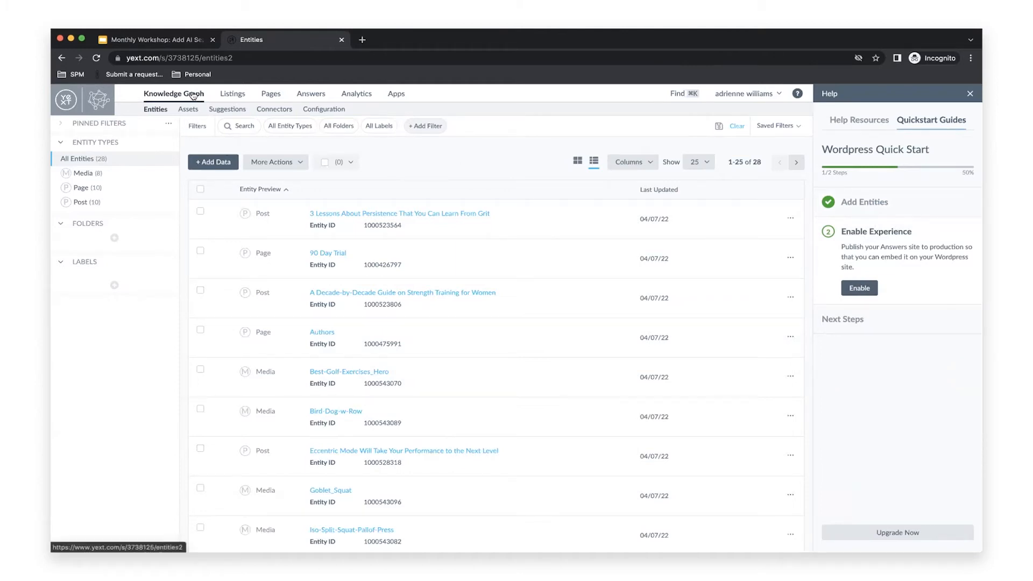
Review the summary and activity log of the existing WordPress Page Connector, then return to the Knowledge Graph entities
{"action": "left_click", "coordinate": [273, 111]}
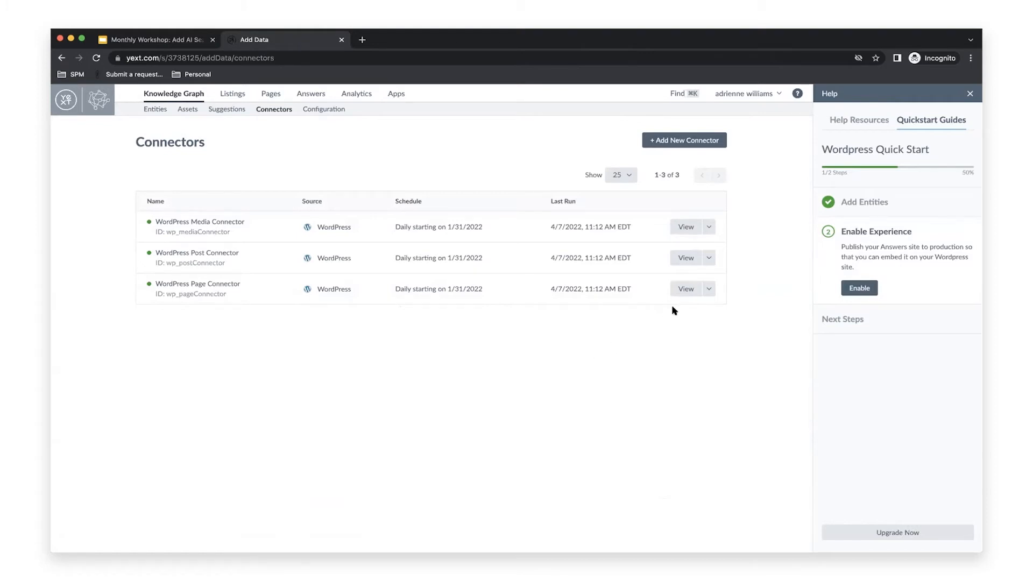
{"action": "left_click", "coordinate": [684, 289]}
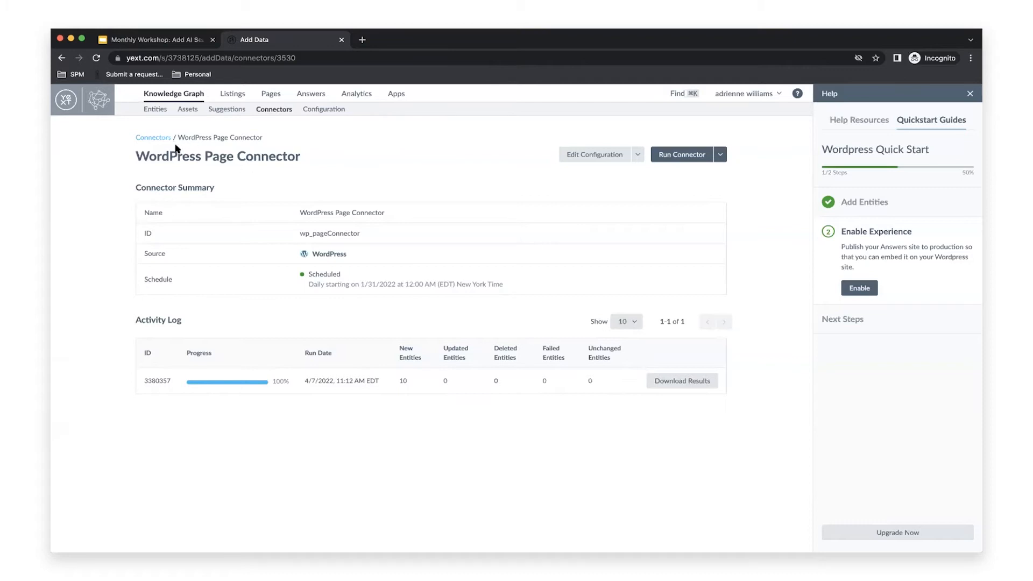
{"action": "left_click", "coordinate": [182, 94]}
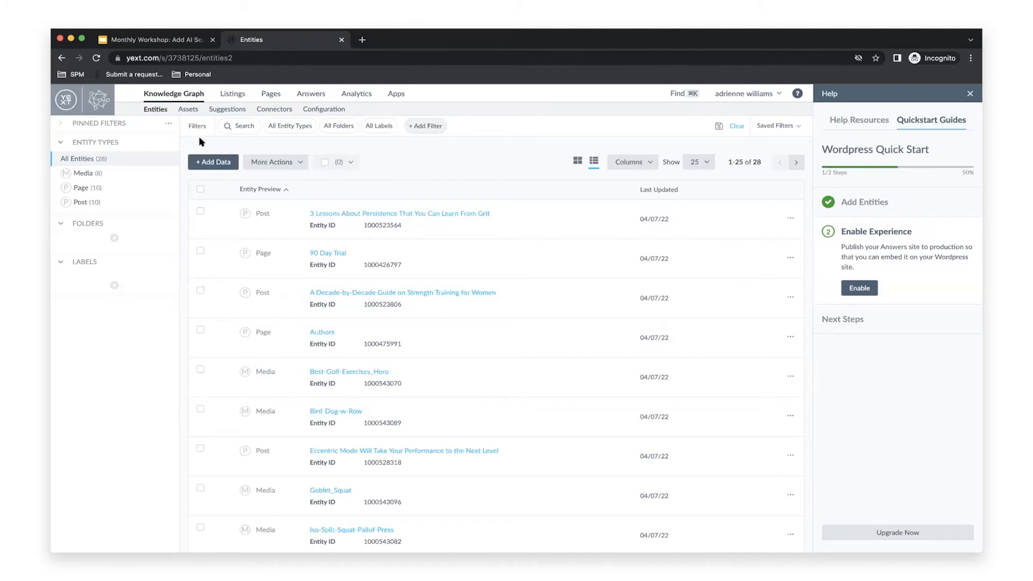
Create a new connector with WordPress as its source and Fetch Custom Content as its operation
{"action": "left_click", "coordinate": [278, 109]}
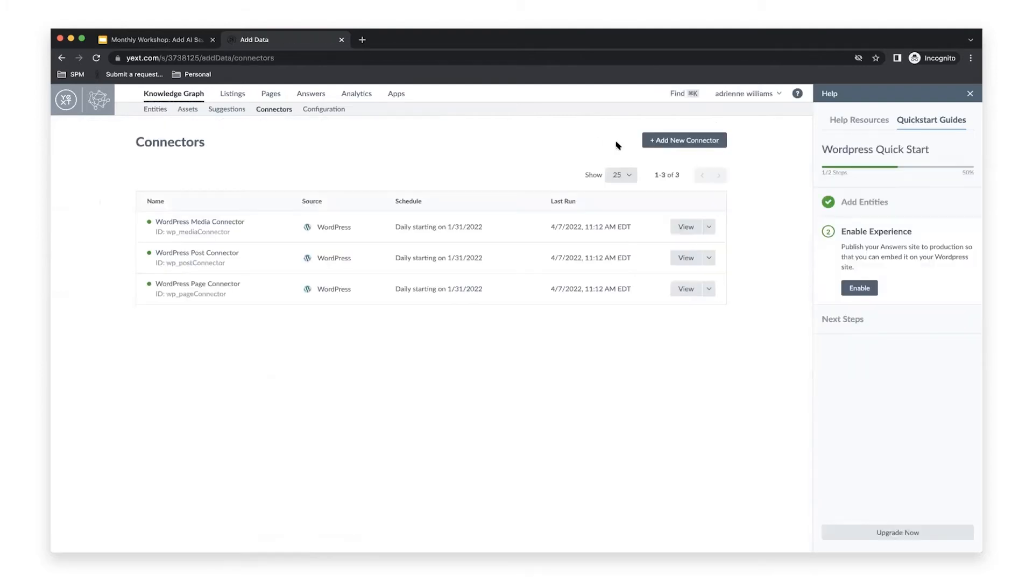
{"action": "left_click", "coordinate": [684, 141]}
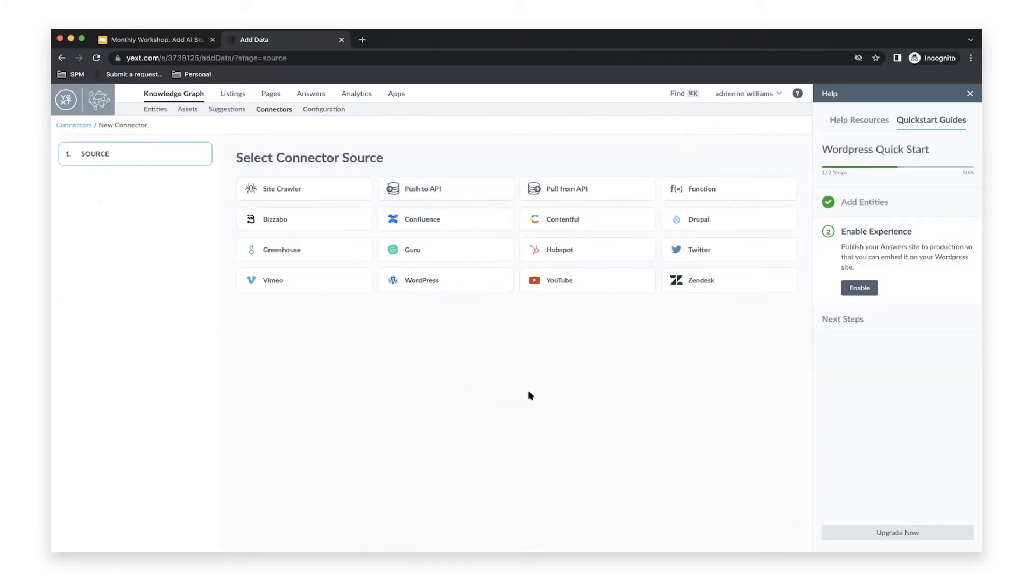
{"action": "left_click", "coordinate": [469, 281]}
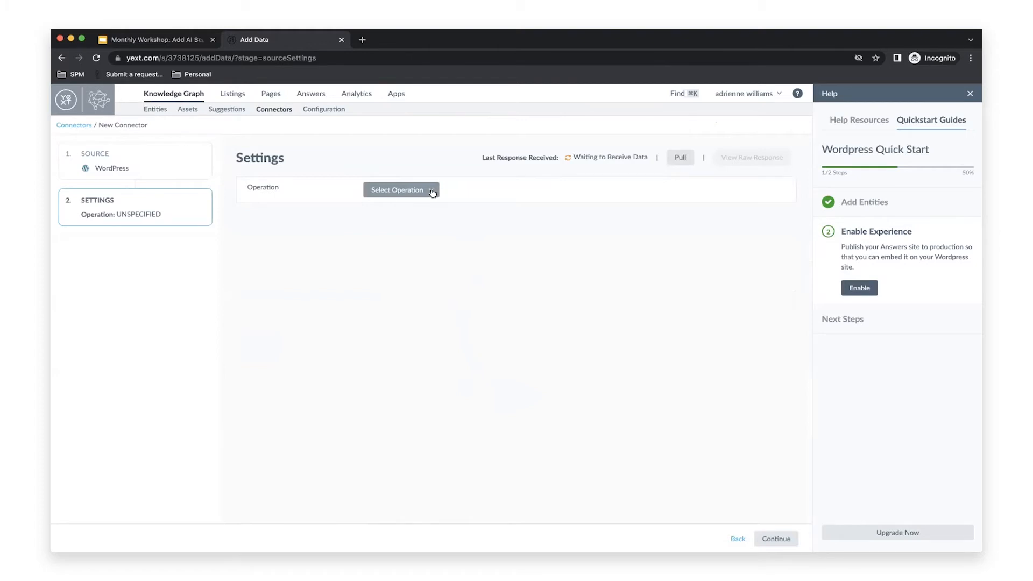
{"action": "left_click", "coordinate": [432, 193]}
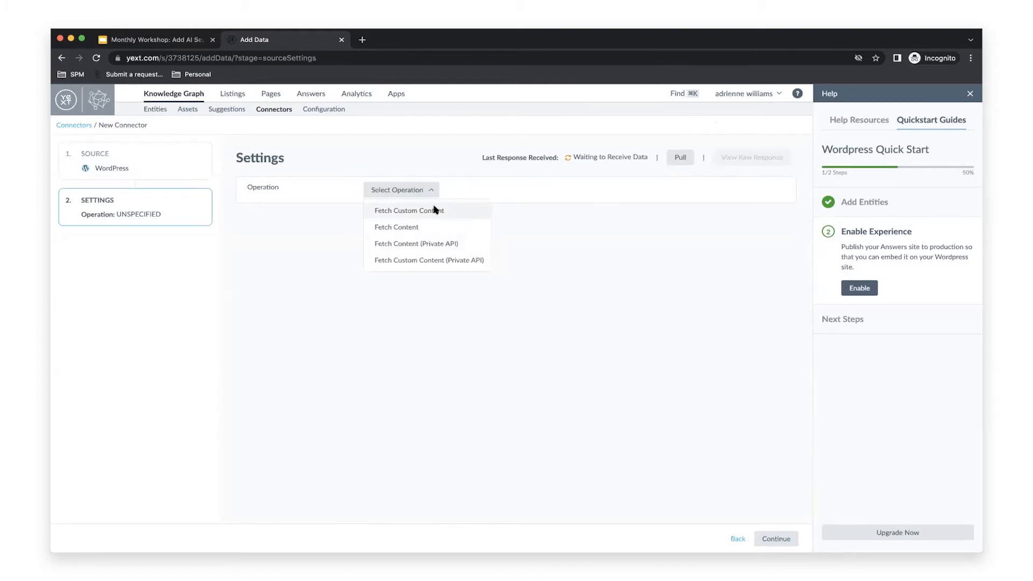
{"action": "left_click", "coordinate": [435, 210]}
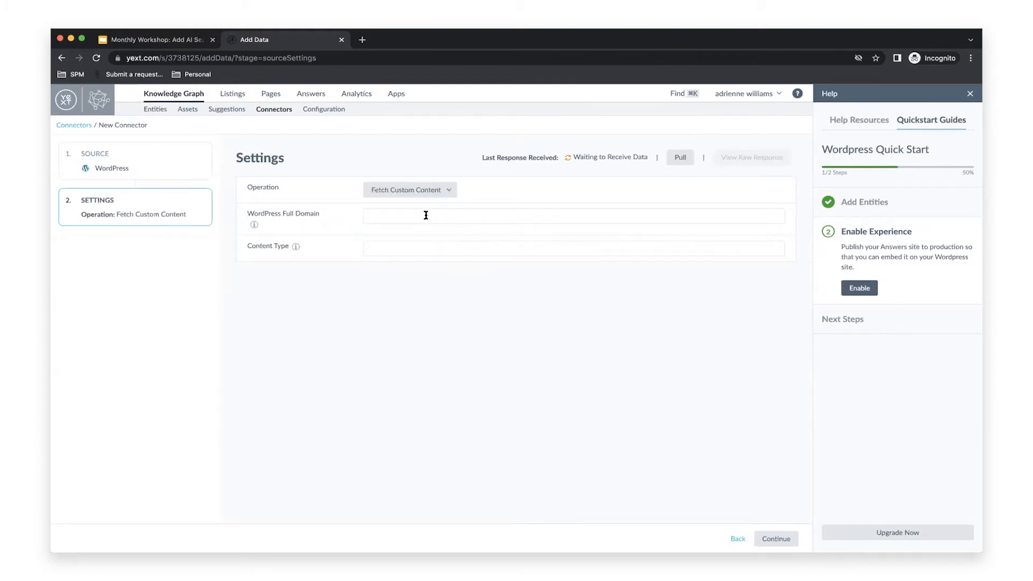
{"action": "left_click", "coordinate": [427, 214]}
{"action": "type", "text": "https://"}
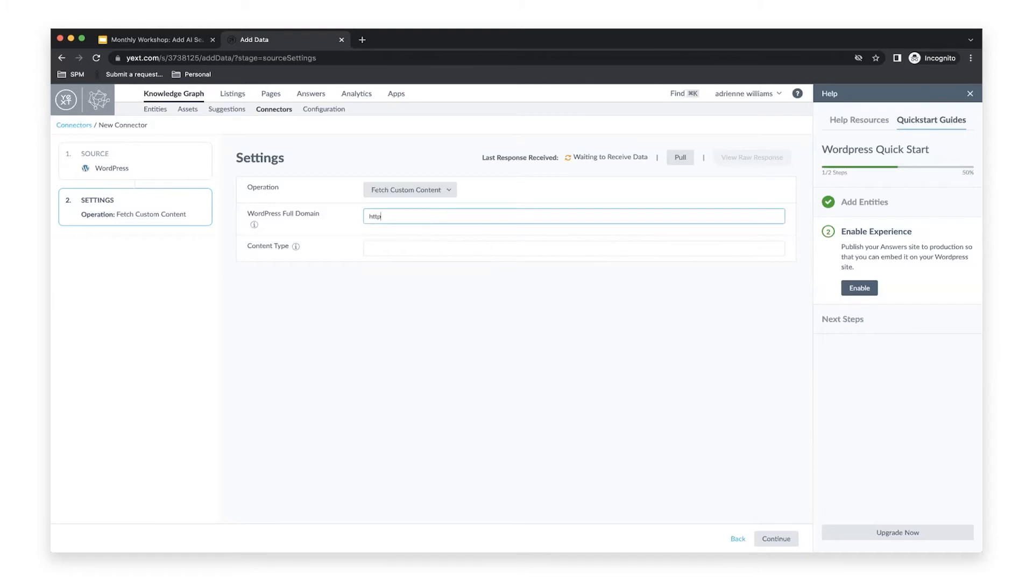
{"action": "type", "text": "ww.tonal.com"}
{"action": "left_click", "coordinate": [418, 250]}
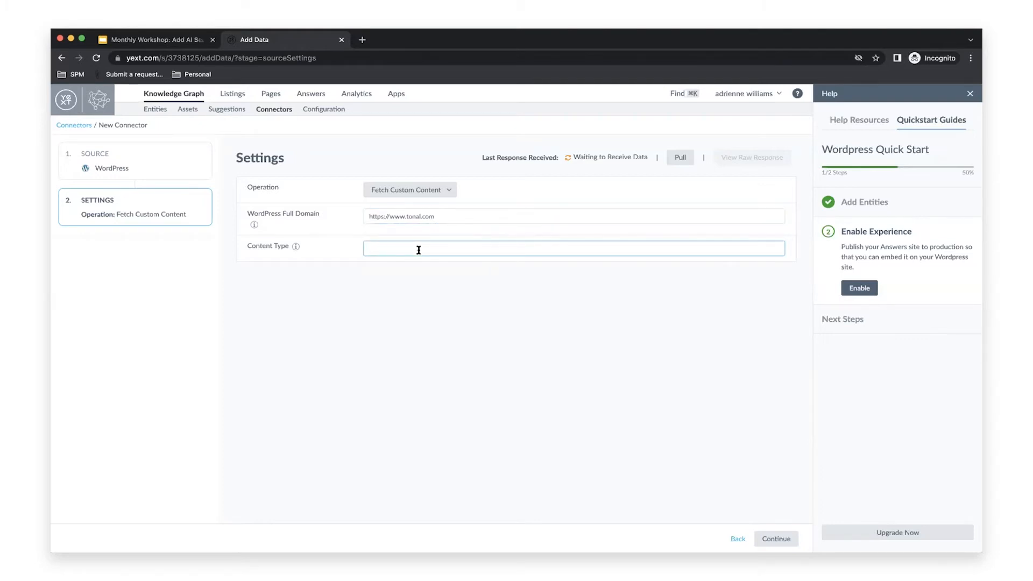
{"action": "type", "text": "prdocu"}
{"action": "type", "text": "uct"}
{"action": "key", "text": "BackSpace"}
{"action": "key", "text": "BackSpace"}
{"action": "key", "text": "BackSpace"}
{"action": "key", "text": "BackSpace"}
{"action": "key", "text": "BackSpace"}
{"action": "type", "text": "oduct"}
Pull the product data from WordPress and examine its raw response at the selectors stage
{"action": "left_click", "coordinate": [680, 160]}
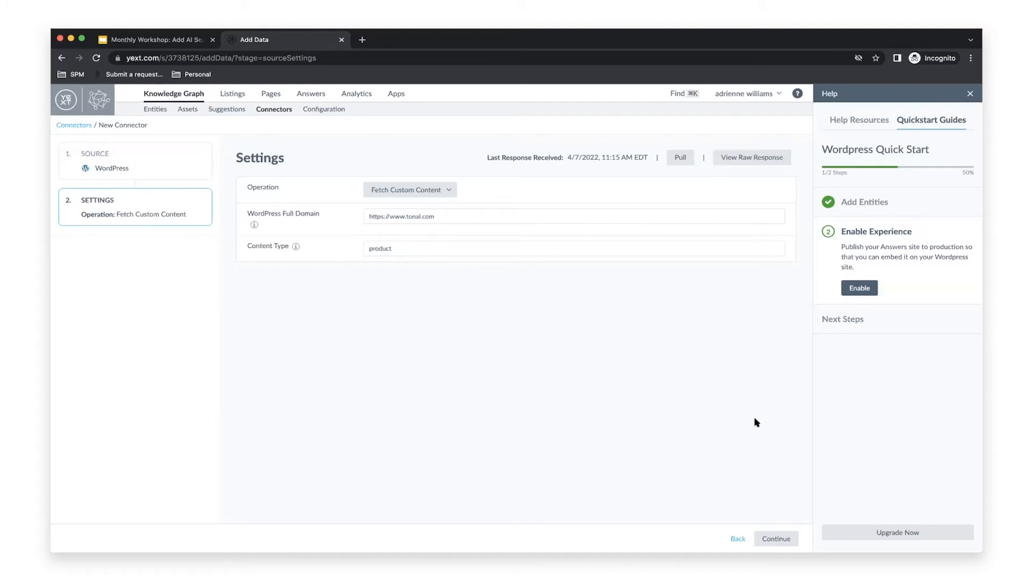
{"action": "left_click", "coordinate": [775, 537]}
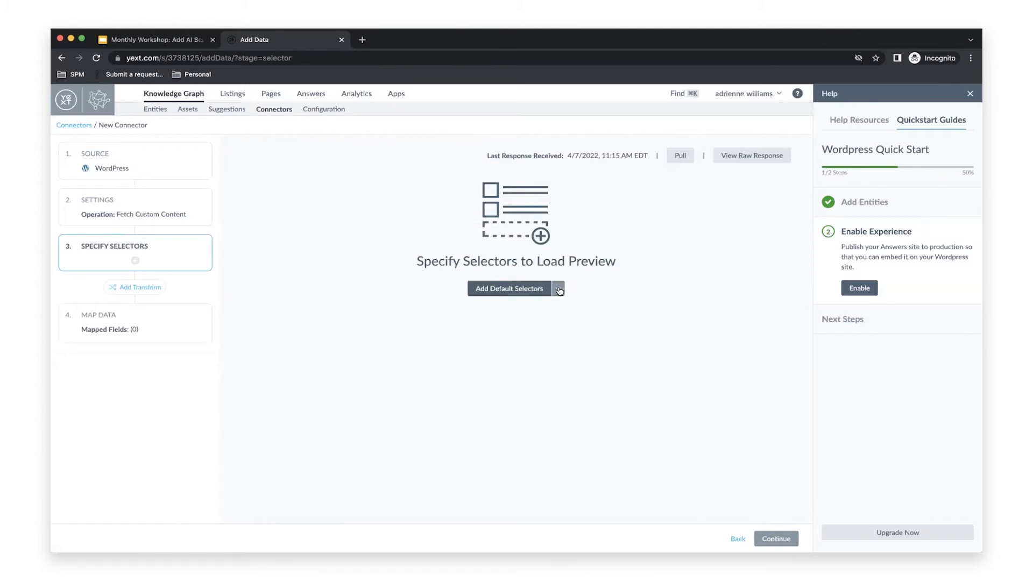
{"action": "left_click", "coordinate": [736, 157]}
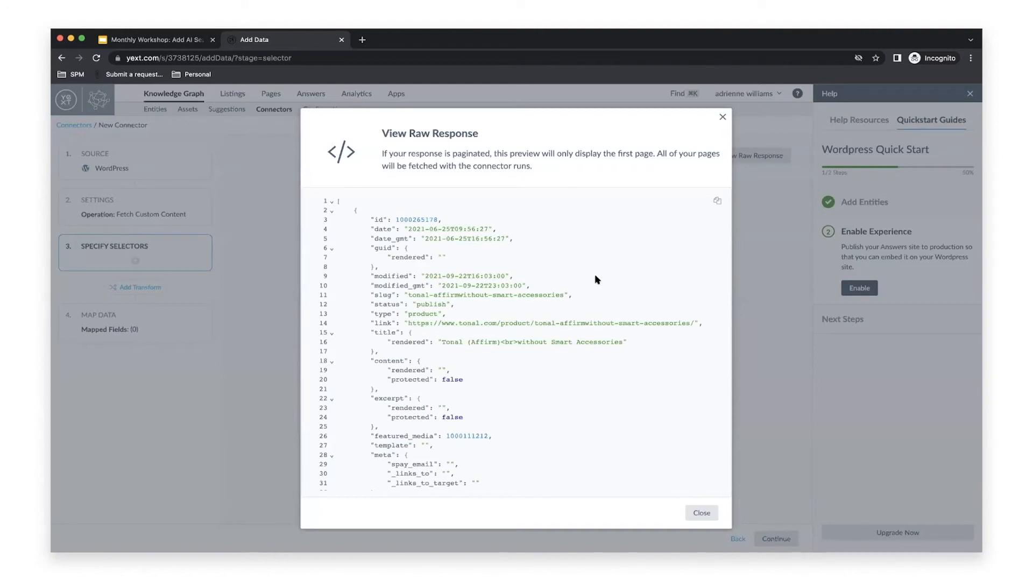
{"action": "left_click", "coordinate": [702, 511]}
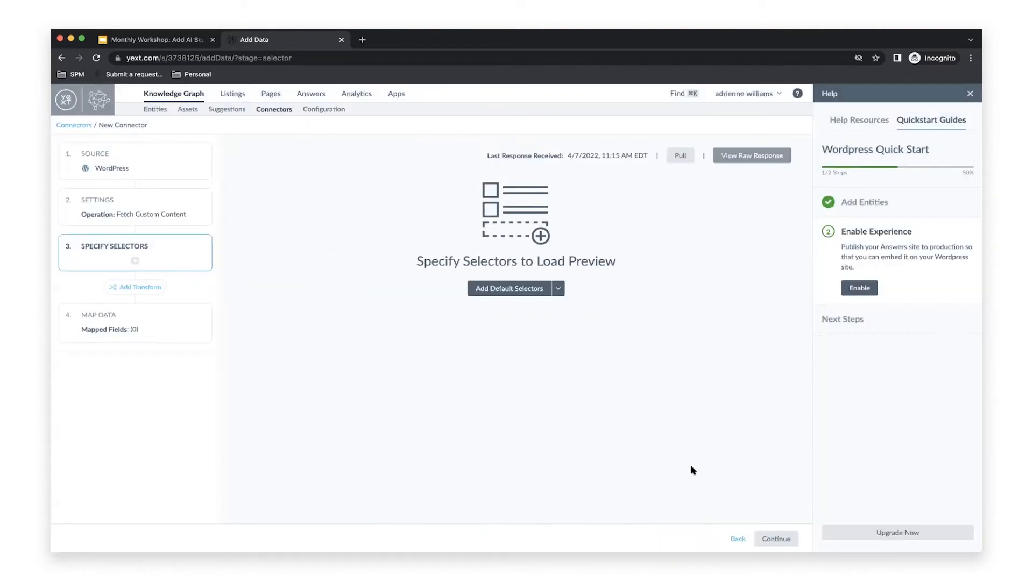
Add a custom selector with the header Entity ID and the path id
{"action": "left_click", "coordinate": [557, 289]}
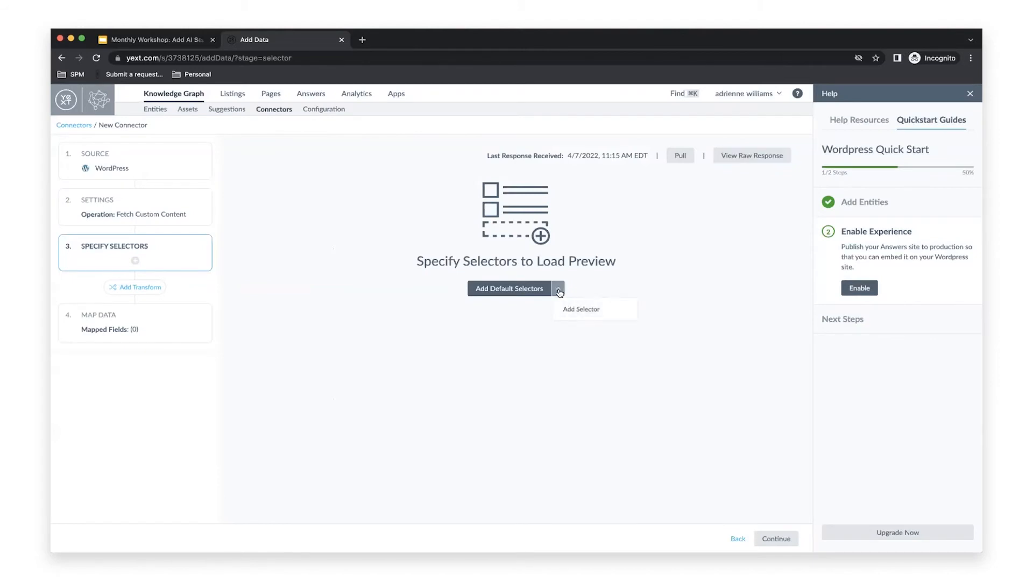
{"action": "left_click", "coordinate": [565, 309]}
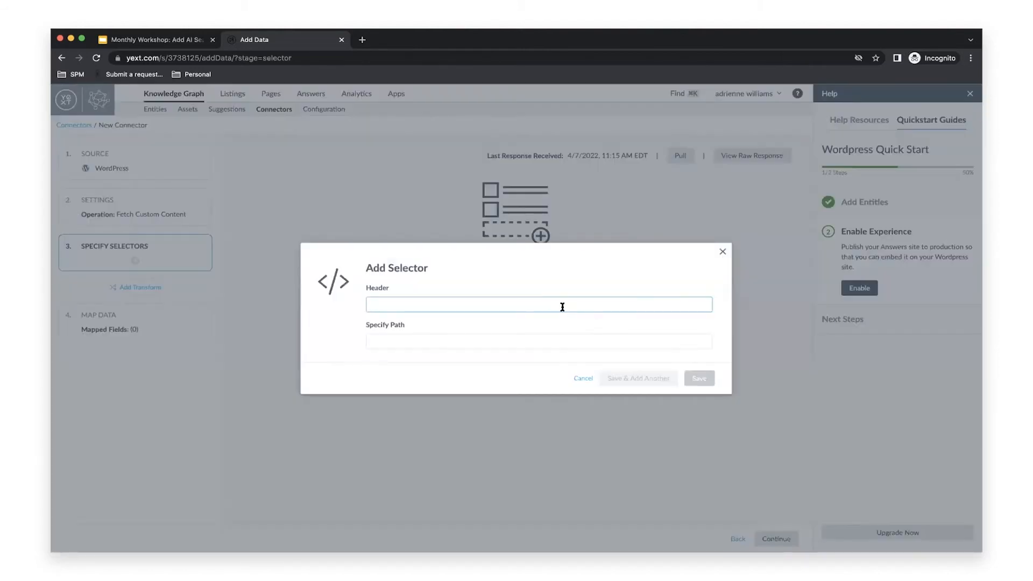
{"action": "type", "text": "Entity ID"}
{"action": "left_click", "coordinate": [504, 340]}
{"action": "type", "text": "id"}
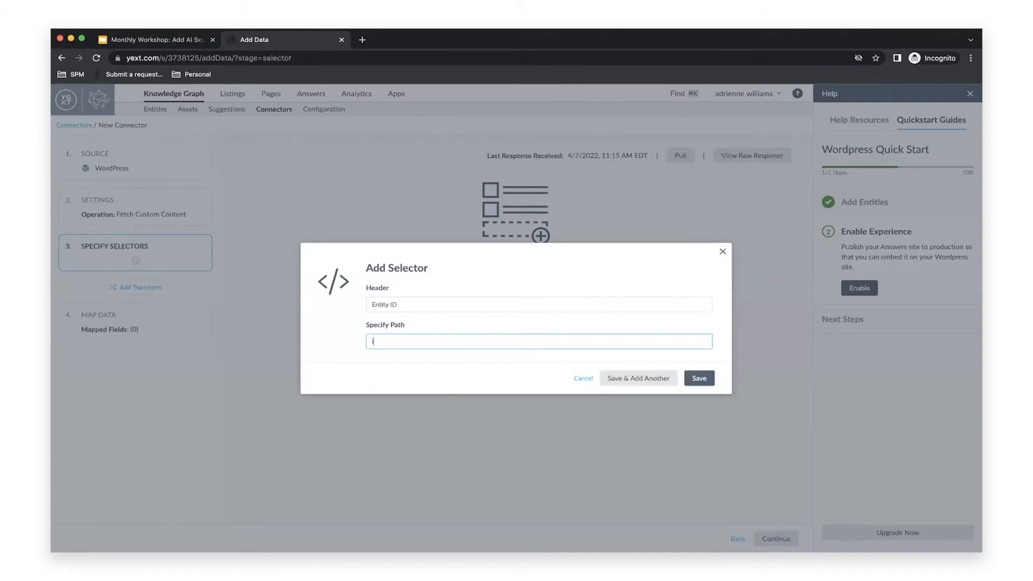
{"action": "left_click", "coordinate": [652, 386]}
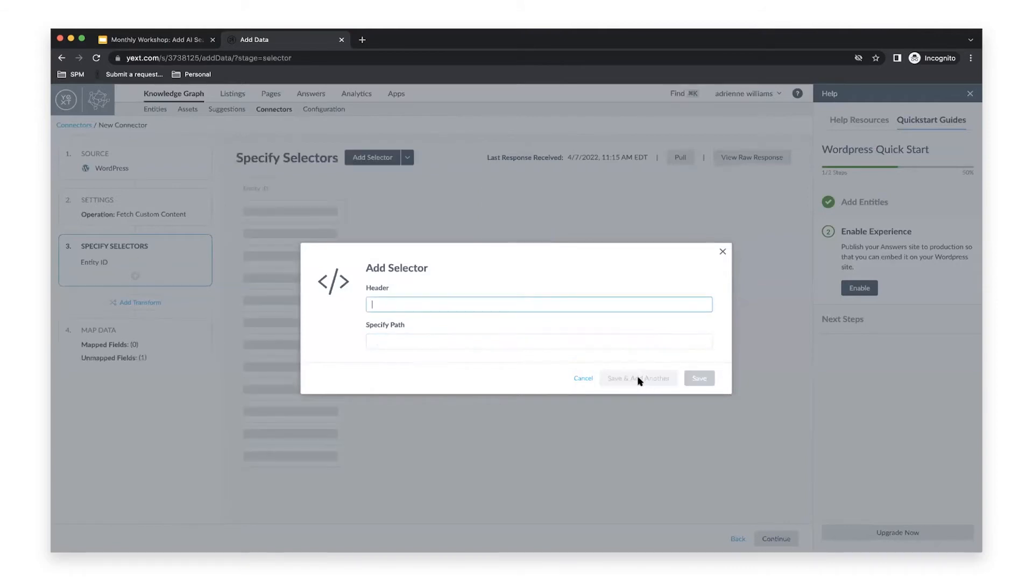
Add a selector with the header Name and the path title.rendered
{"action": "type", "text": "Name"}
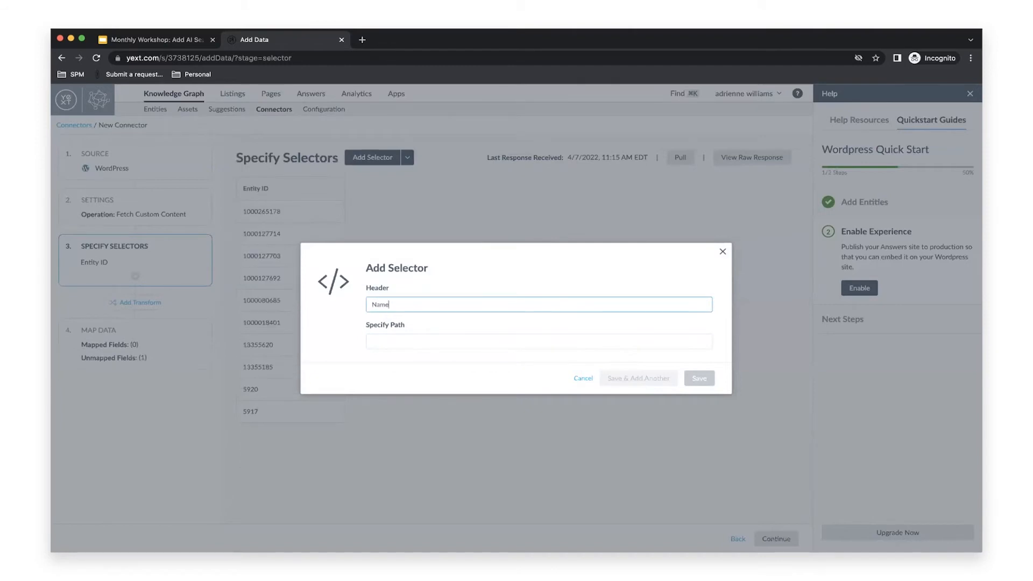
{"action": "key", "text": "Tab"}
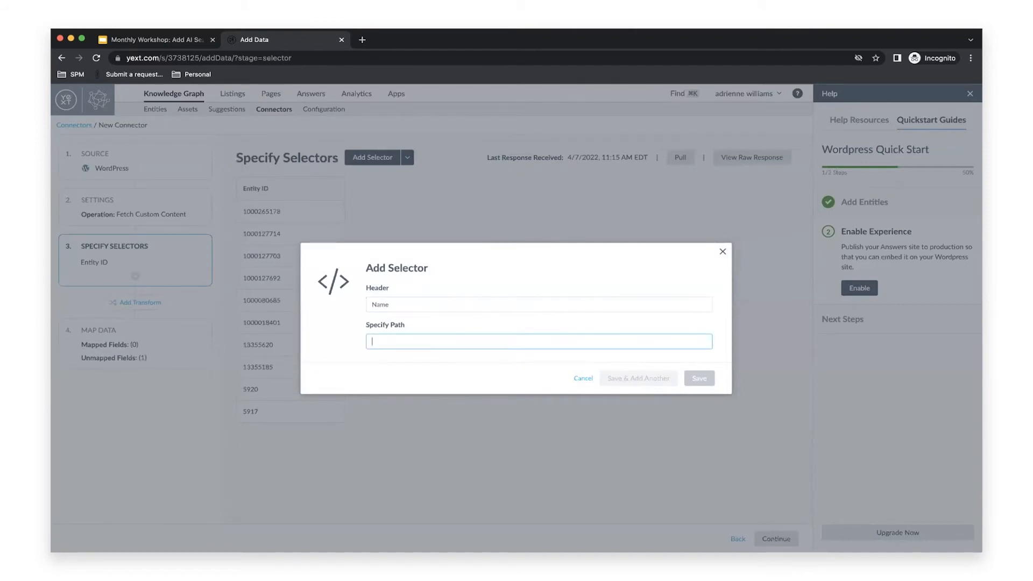
{"action": "type", "text": "title"}
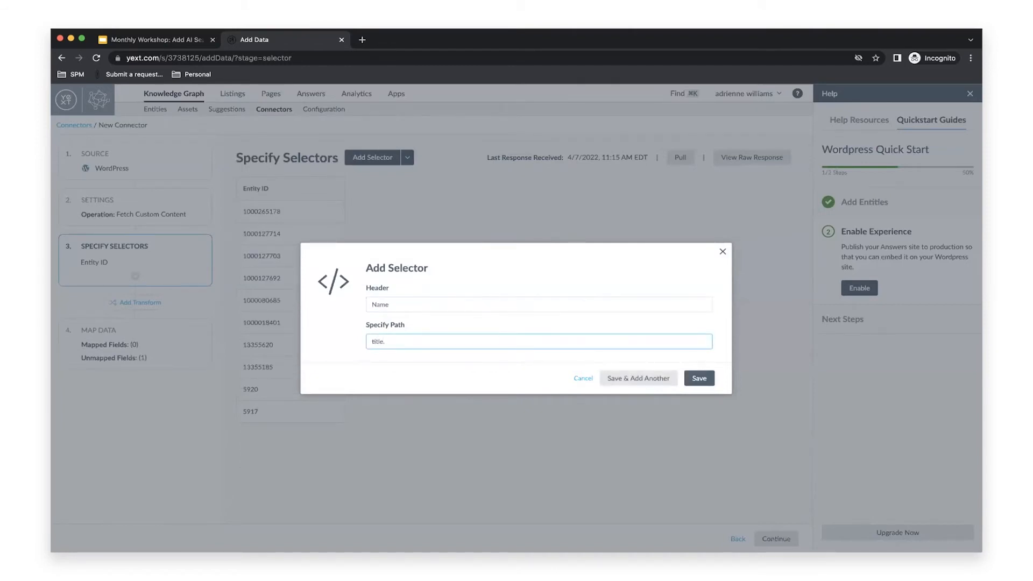
{"action": "type", "text": ".red"}
{"action": "type", "text": "enered"}
{"action": "key", "text": "BackSpace"}
{"action": "key", "text": "BackSpace"}
{"action": "type", "text": "dered"}
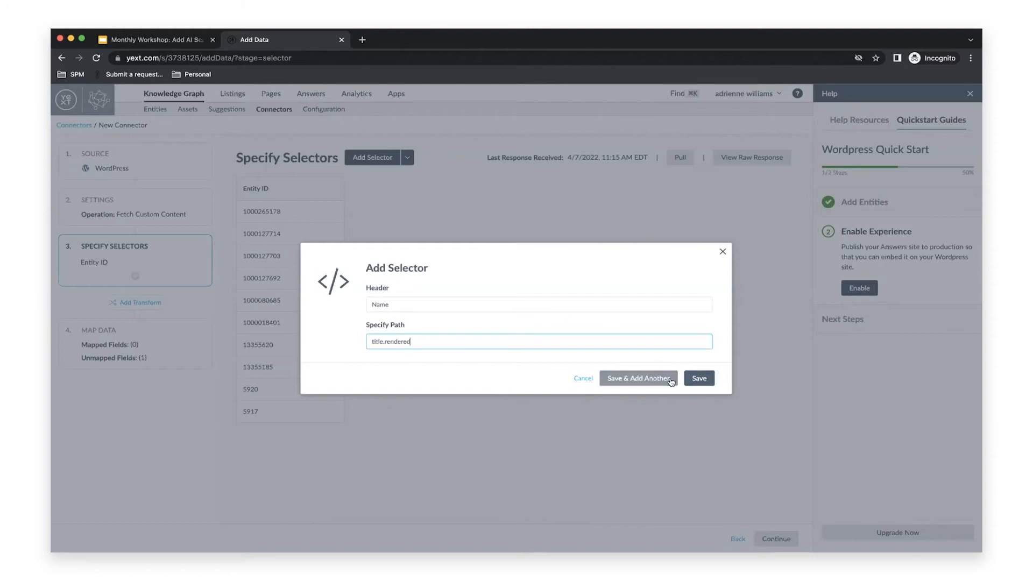
{"action": "left_click", "coordinate": [698, 378]}
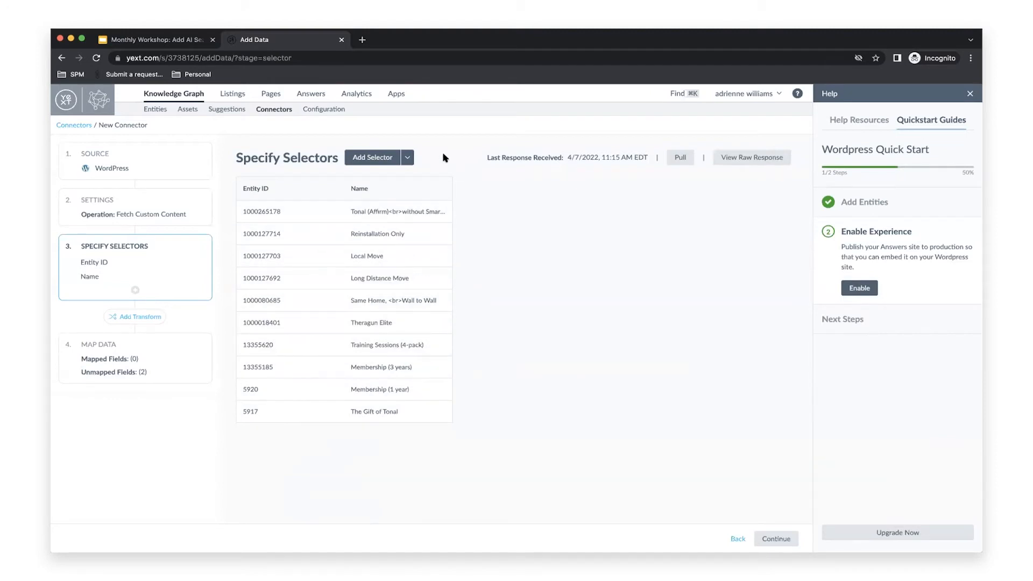
Add a selector with the header Landing Page and the path link
{"action": "left_click", "coordinate": [407, 157]}
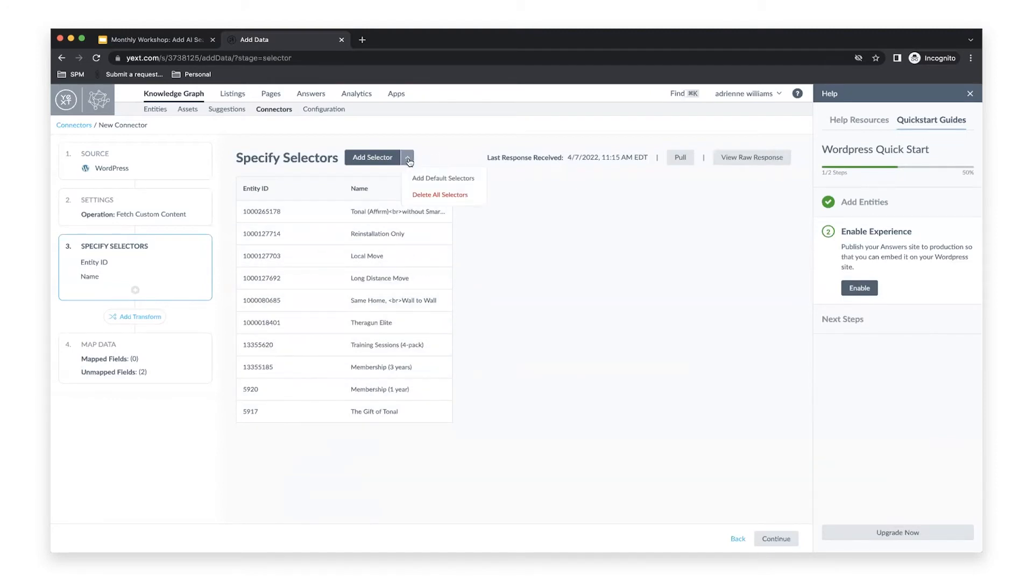
{"action": "left_click", "coordinate": [454, 184]}
{"action": "left_click", "coordinate": [135, 290]}
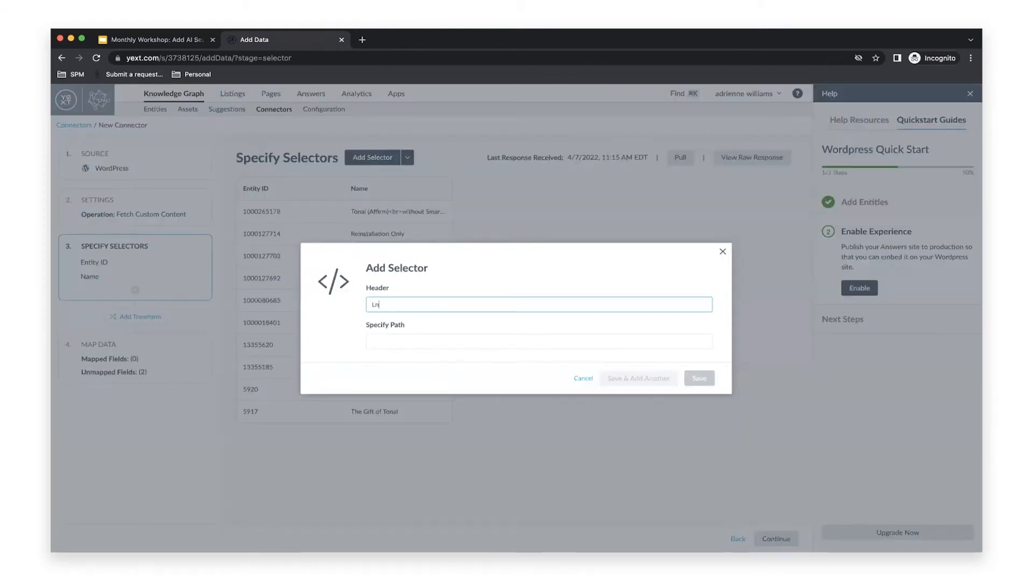
{"action": "type", "text": "Landing Page"}
{"action": "left_click", "coordinate": [383, 339]}
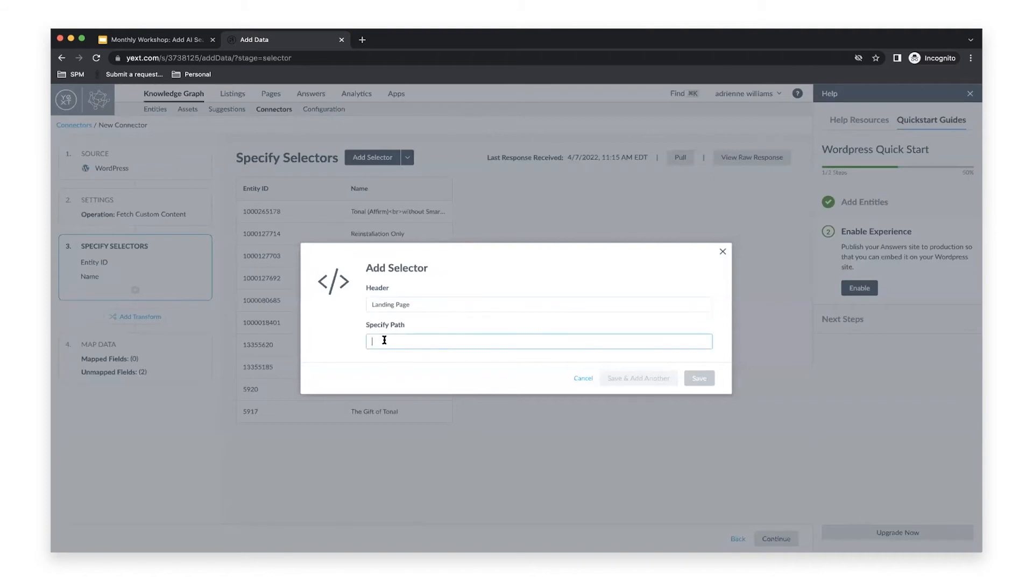
{"action": "type", "text": "link"}
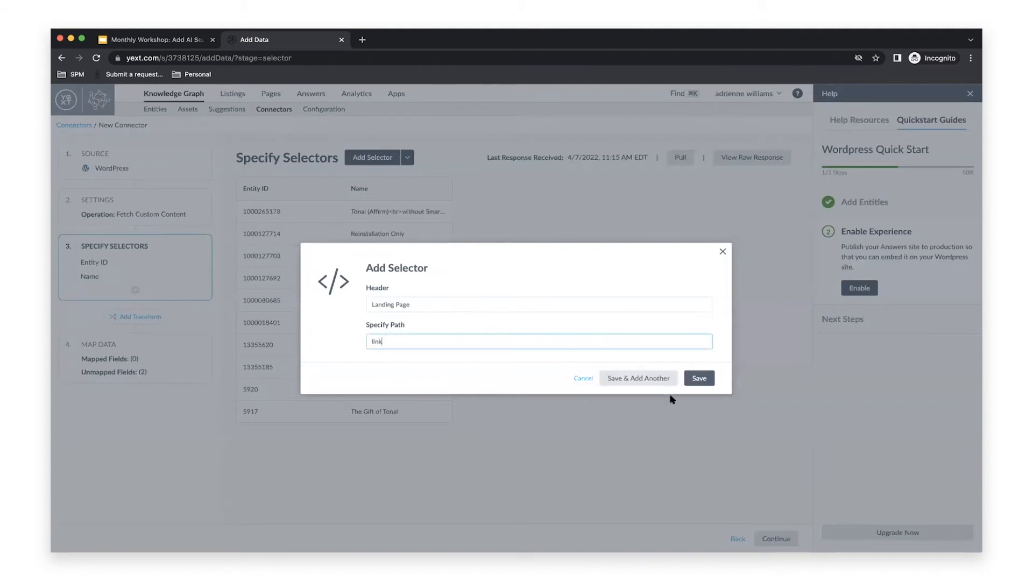
{"action": "left_click", "coordinate": [698, 378]}
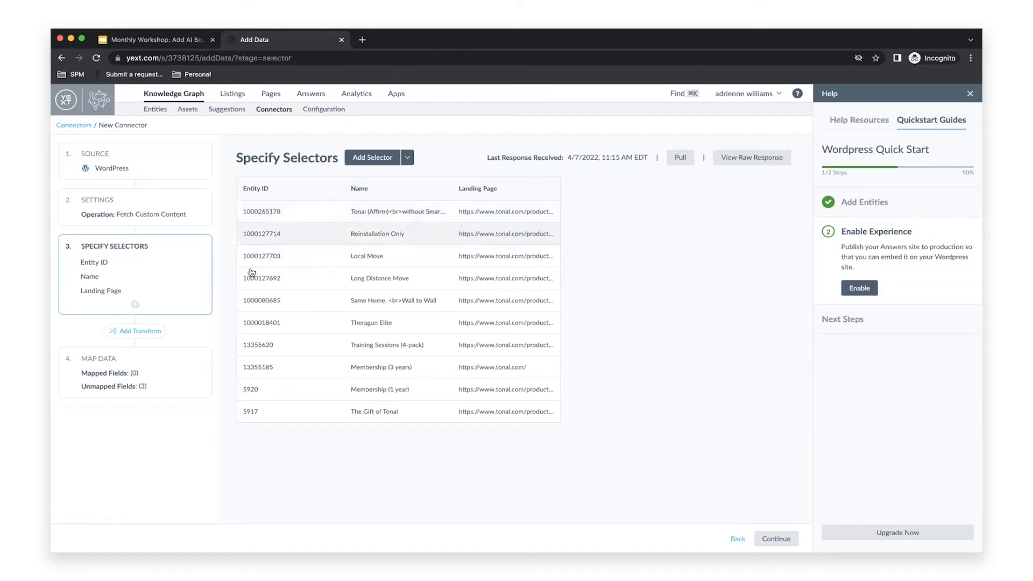
Add a Find and Replace transform that applies to the Name column
{"action": "left_click", "coordinate": [146, 335]}
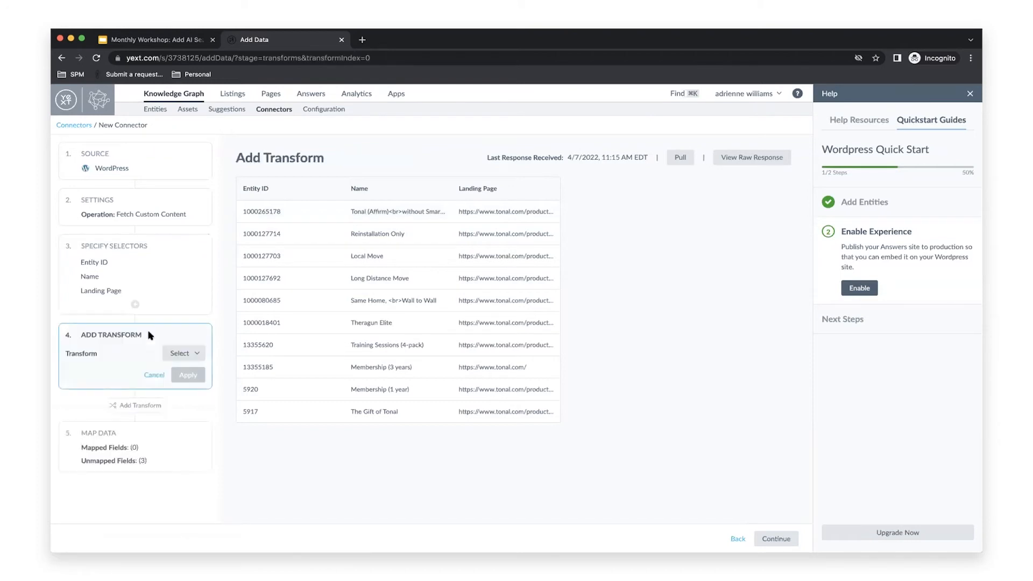
{"action": "left_click", "coordinate": [188, 354]}
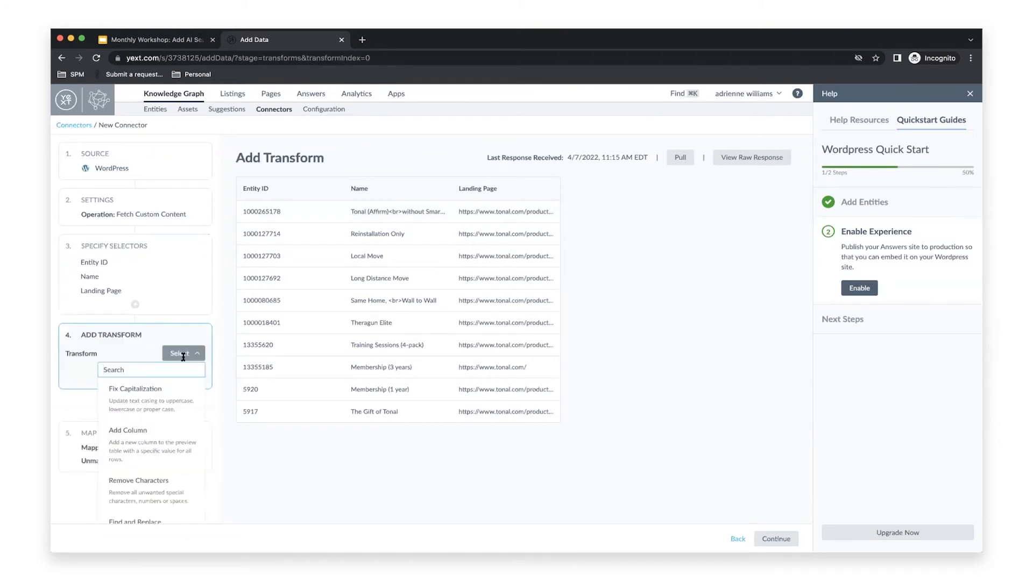
{"action": "scroll", "coordinate": [164, 417], "scroll_direction": "down", "scroll_amount": 2}
{"action": "scroll", "coordinate": [165, 417], "scroll_direction": "down", "scroll_amount": 2}
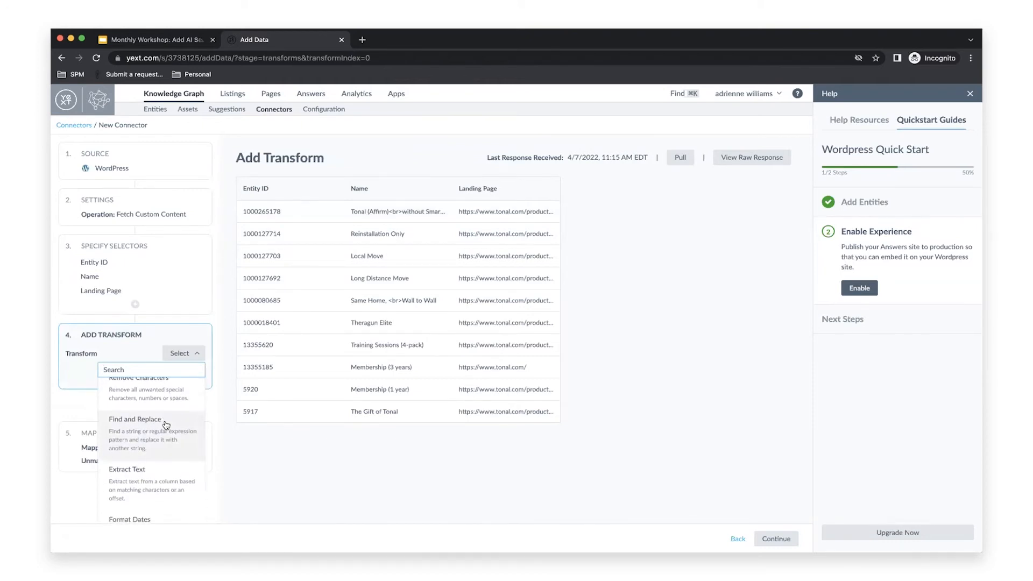
{"action": "left_click", "coordinate": [166, 425]}
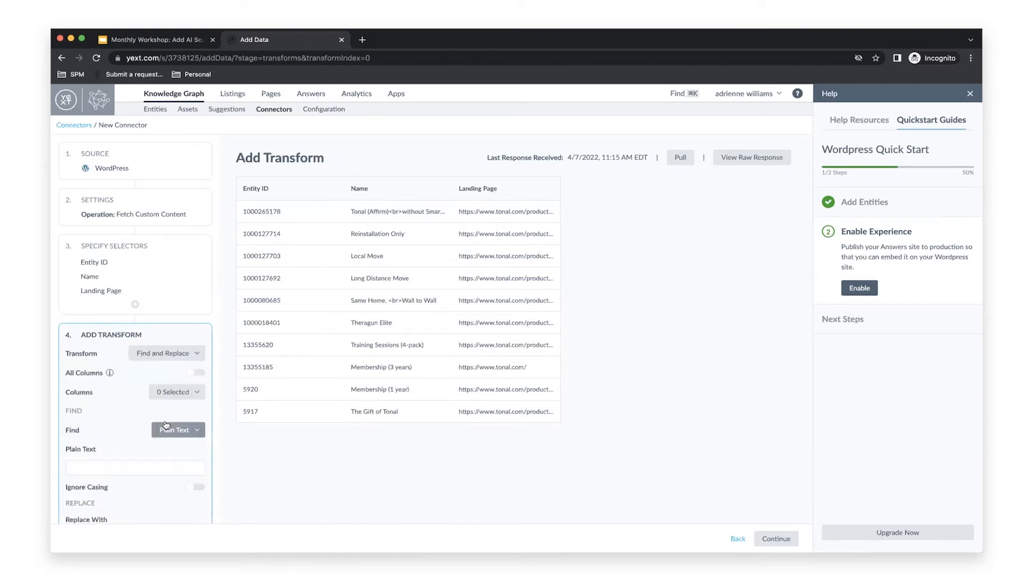
{"action": "left_click", "coordinate": [192, 397]}
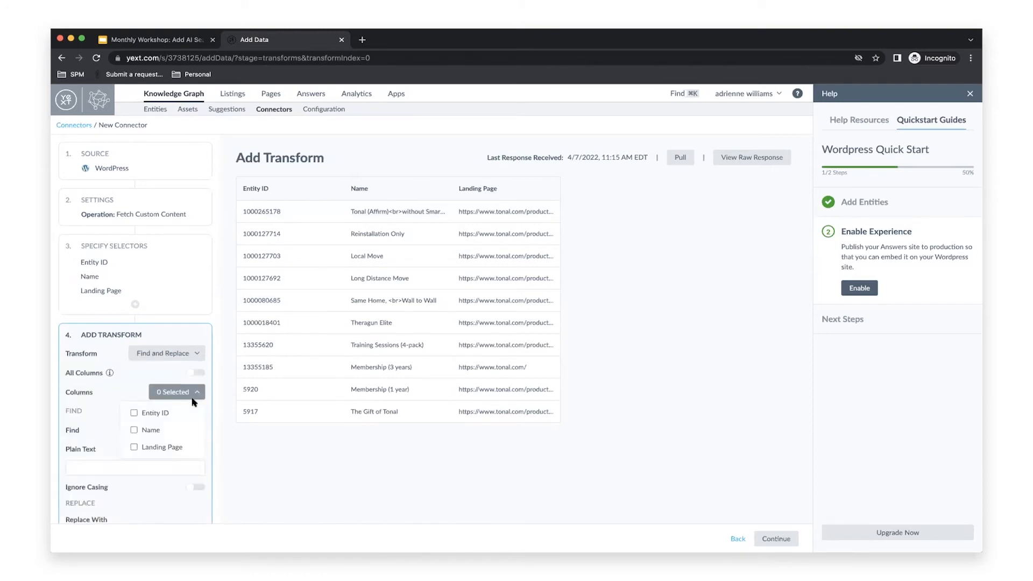
{"action": "left_click", "coordinate": [150, 430]}
{"action": "left_click", "coordinate": [102, 450]}
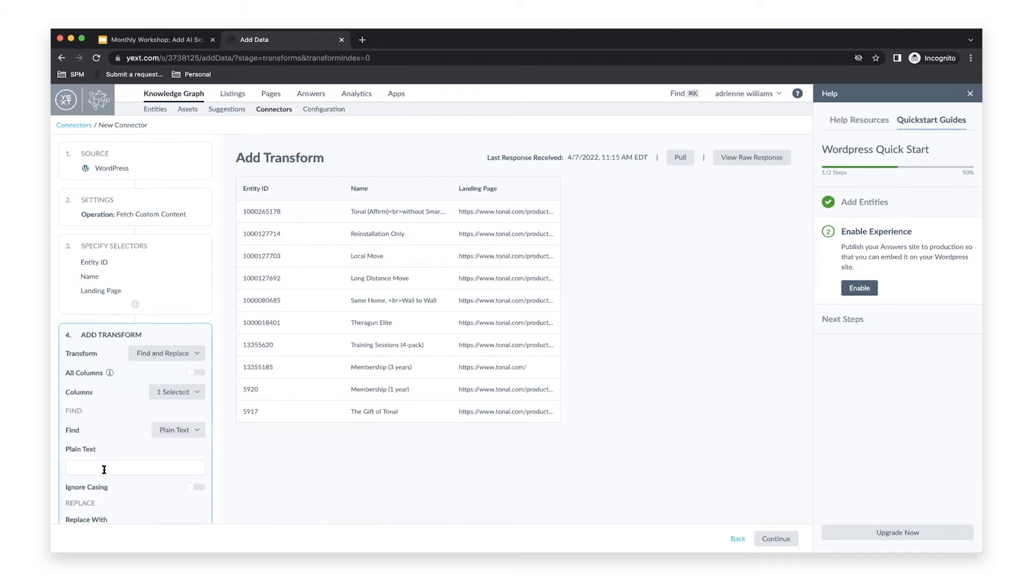
Set the transform to find the plain text <br> and replace it with a space, and apply it
{"action": "left_click", "coordinate": [104, 466]}
{"action": "type", "text": "<br>"}
{"action": "scroll", "coordinate": [118, 446], "scroll_direction": "down", "scroll_amount": 2}
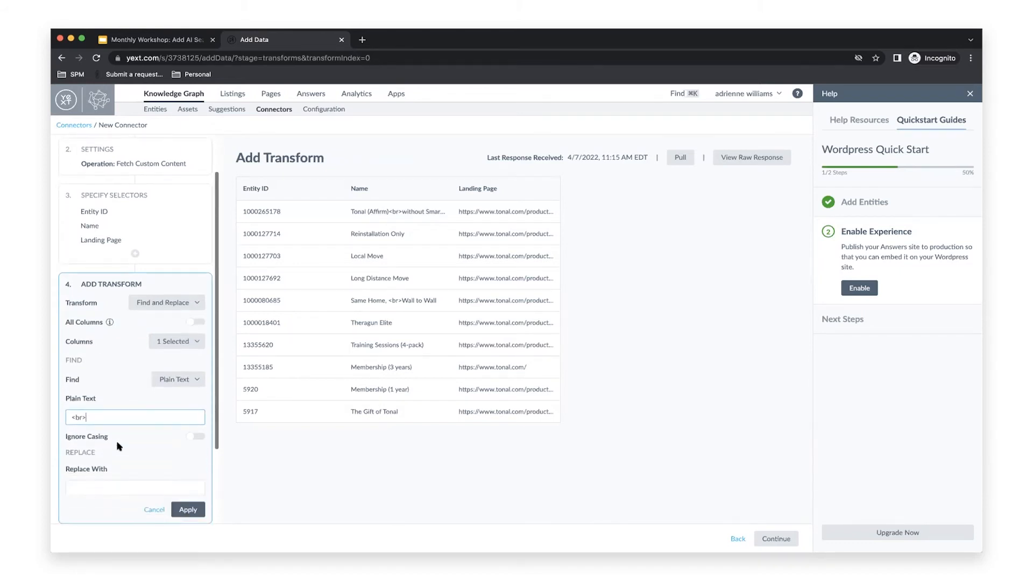
{"action": "left_click", "coordinate": [112, 487]}
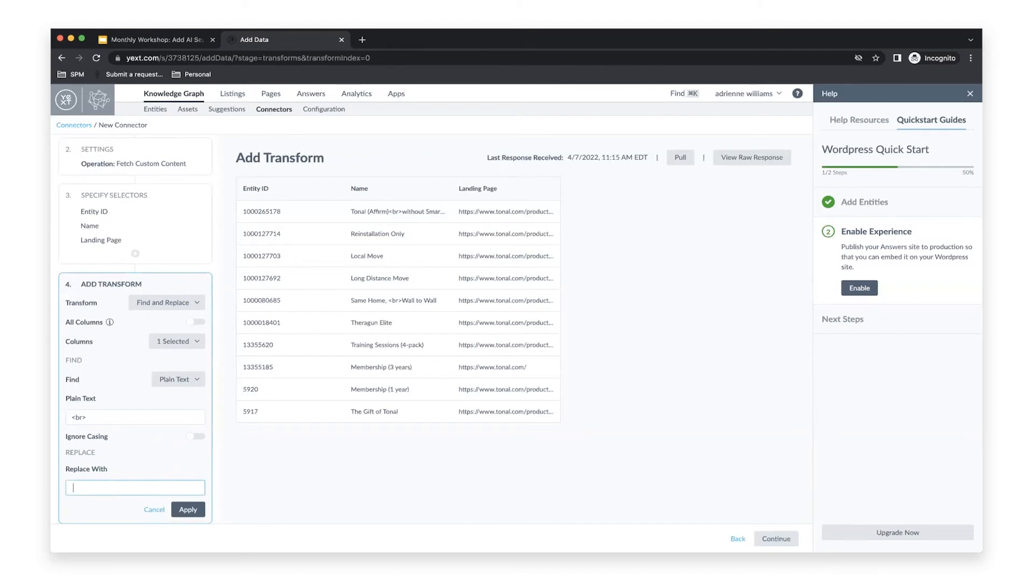
{"action": "left_click", "coordinate": [188, 509]}
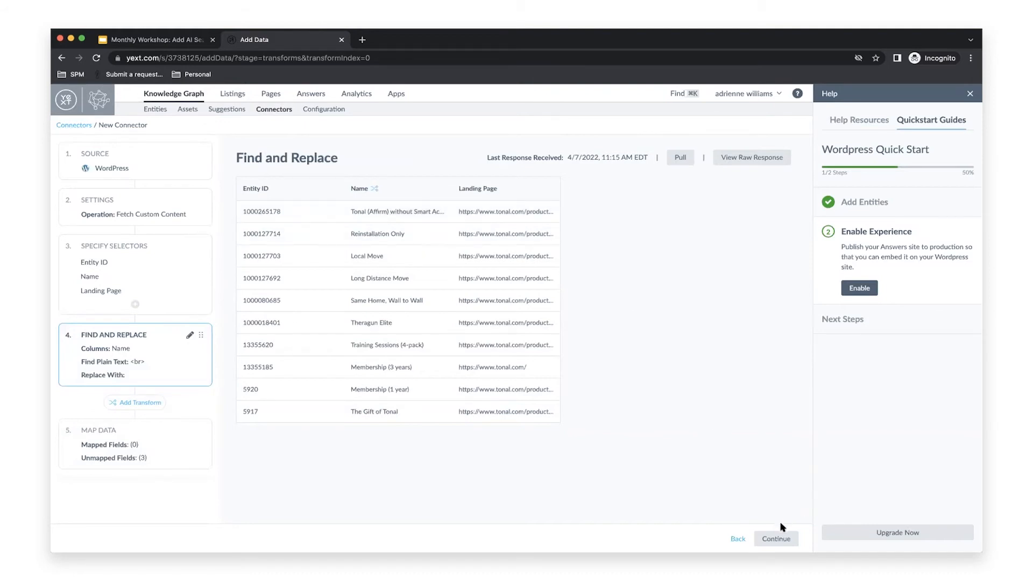
Go on to the field mapping stage and set the entity type to Product
{"action": "left_click", "coordinate": [776, 538]}
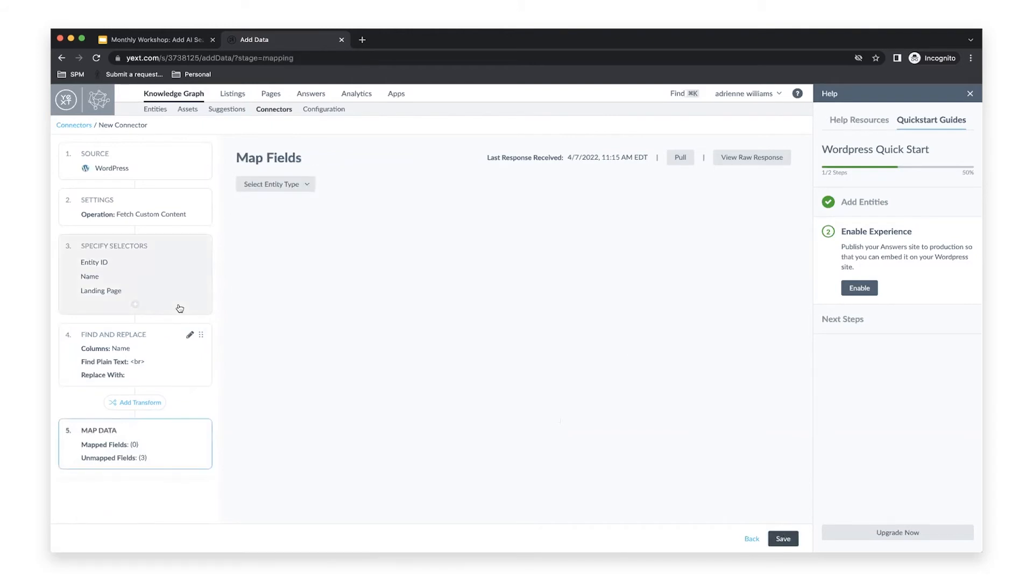
{"action": "left_click", "coordinate": [140, 359]}
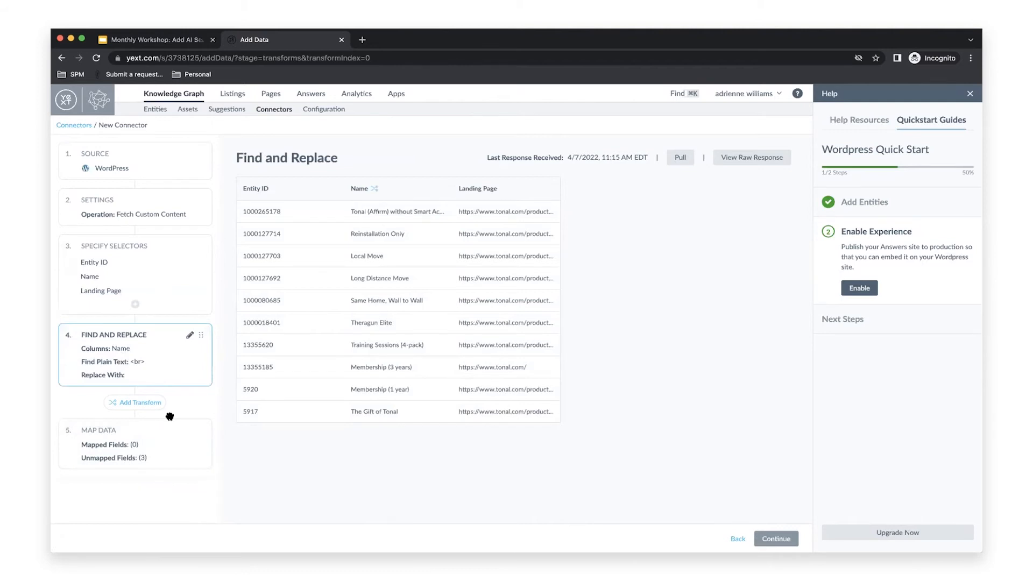
{"action": "left_click", "coordinate": [175, 443]}
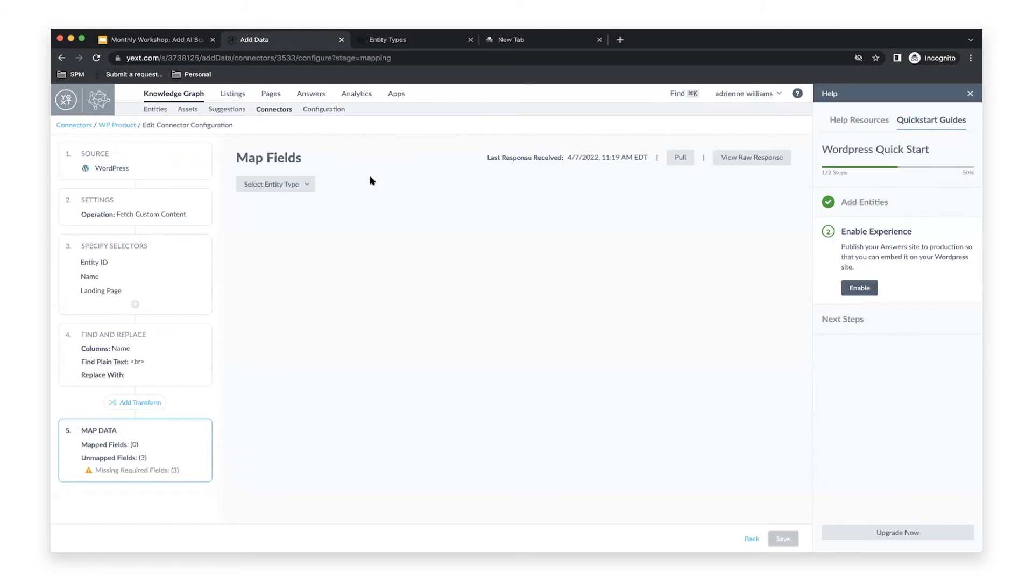
{"action": "left_click", "coordinate": [305, 186]}
{"action": "left_click", "coordinate": [259, 271]}
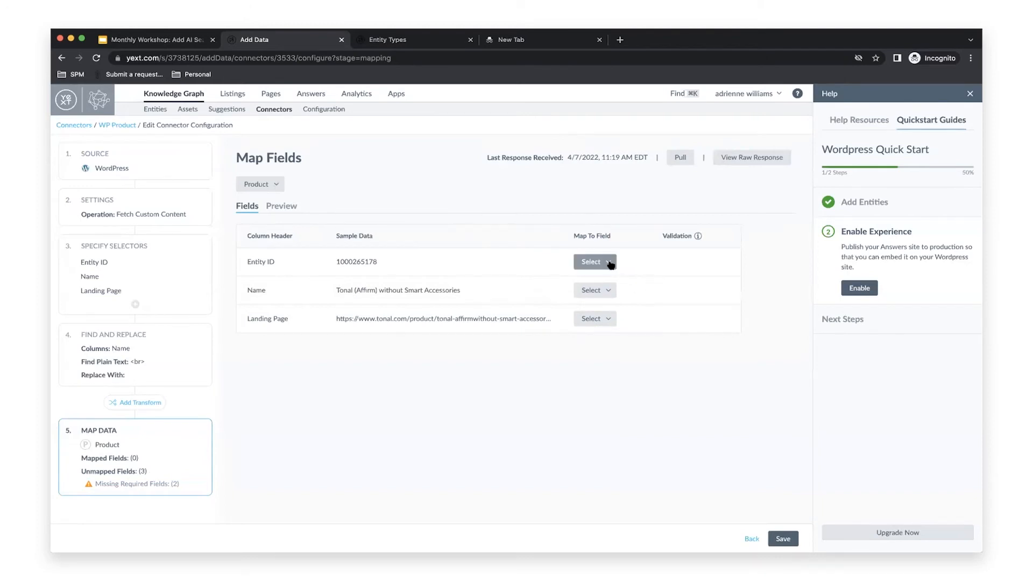
Map the Entity ID column to the Entity ID field and the Name column to the Name field
{"action": "left_click", "coordinate": [610, 263]}
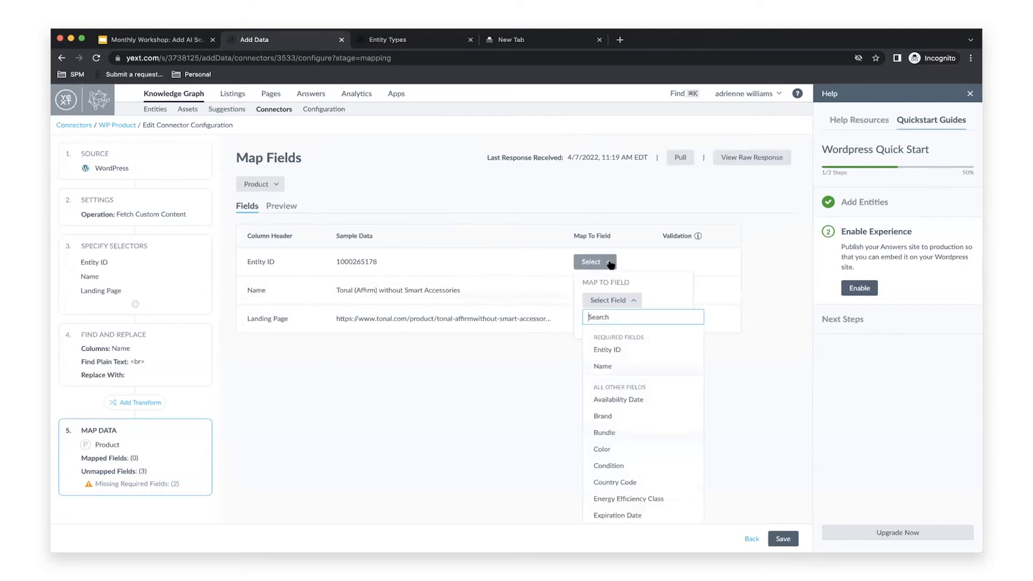
{"action": "left_click", "coordinate": [625, 351]}
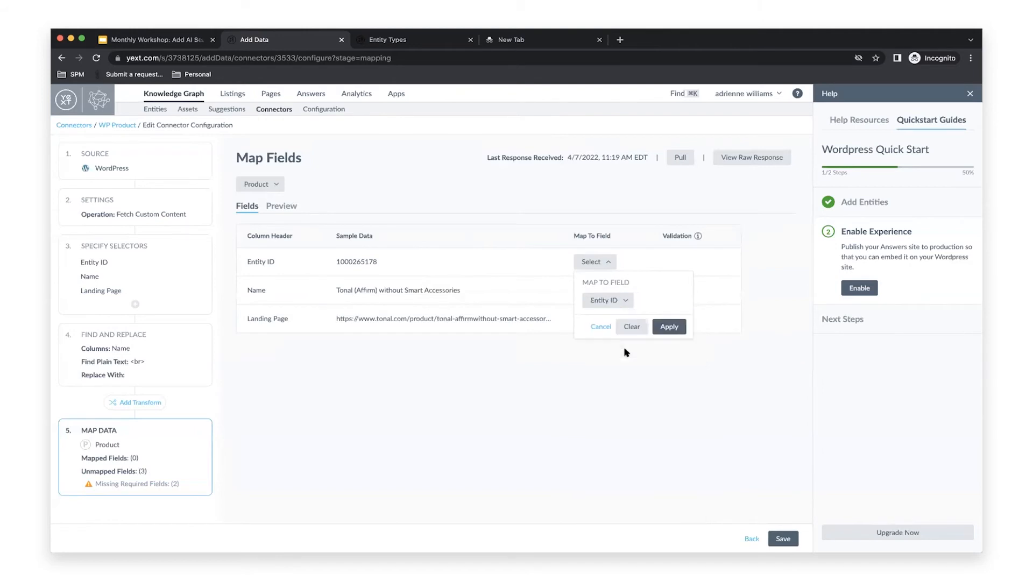
{"action": "left_click", "coordinate": [659, 323]}
{"action": "left_click", "coordinate": [608, 291]}
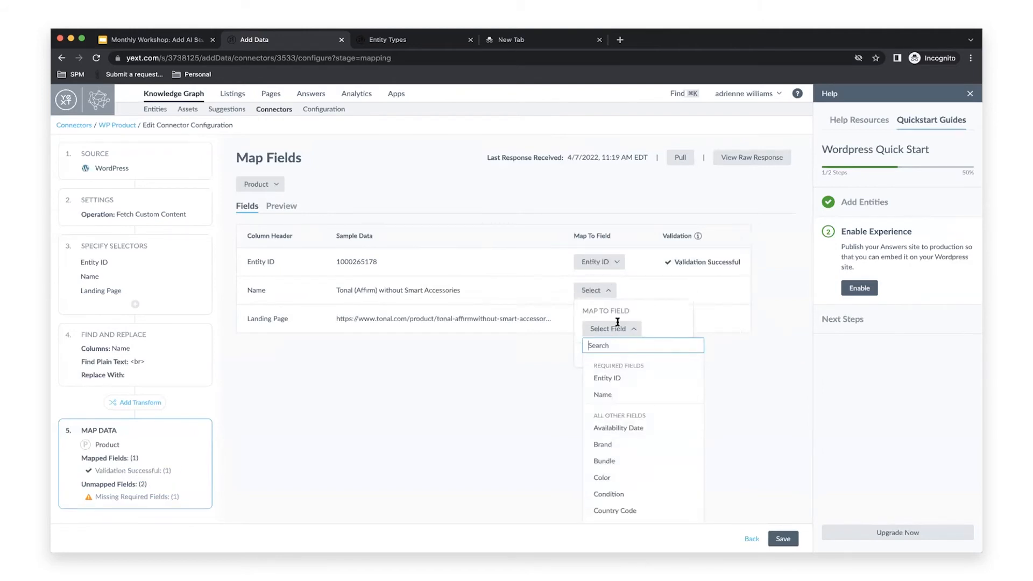
{"action": "left_click", "coordinate": [606, 394]}
{"action": "left_click", "coordinate": [670, 356]}
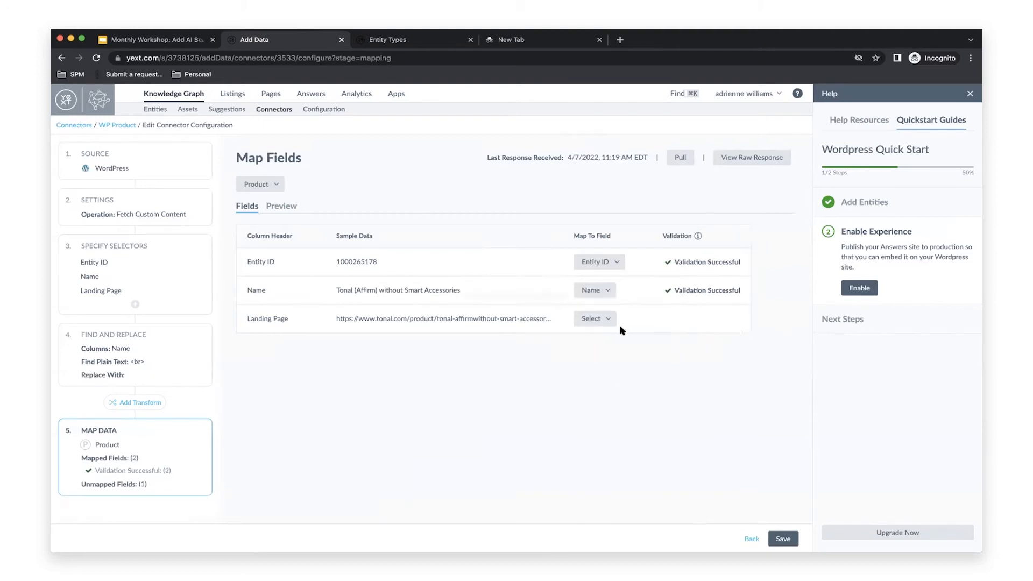
Map the Landing Page column to the Landing Page URL field and save the connector configuration
{"action": "left_click", "coordinate": [594, 318]}
{"action": "type", "text": "la"}
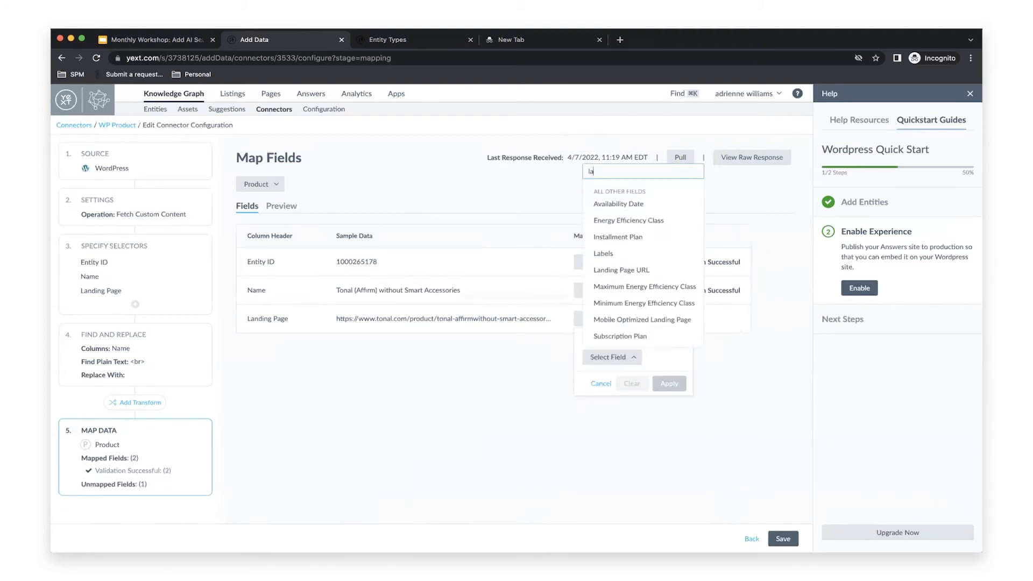
{"action": "type", "text": "nd"}
{"action": "left_click", "coordinate": [633, 407]}
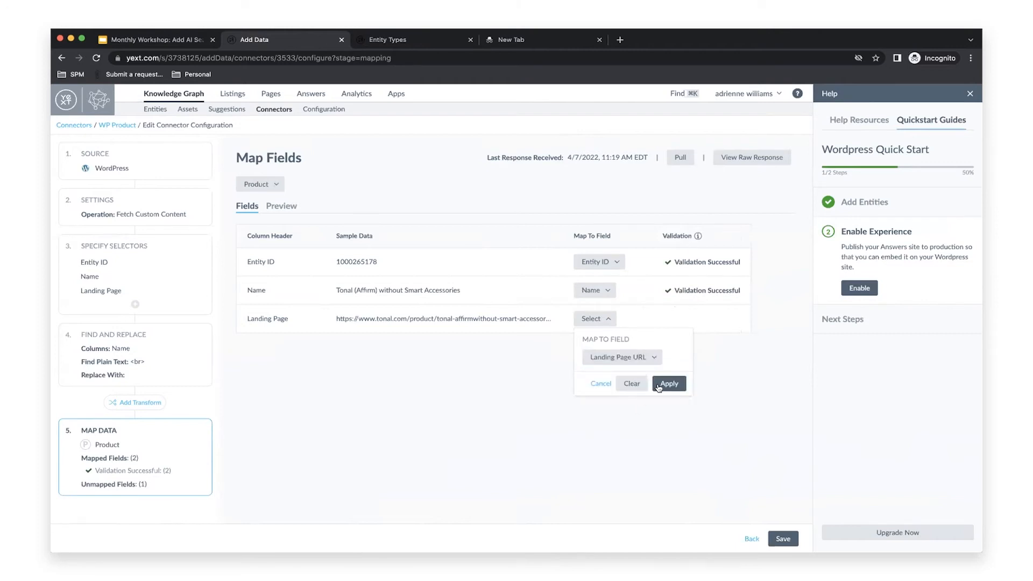
{"action": "left_click", "coordinate": [668, 384]}
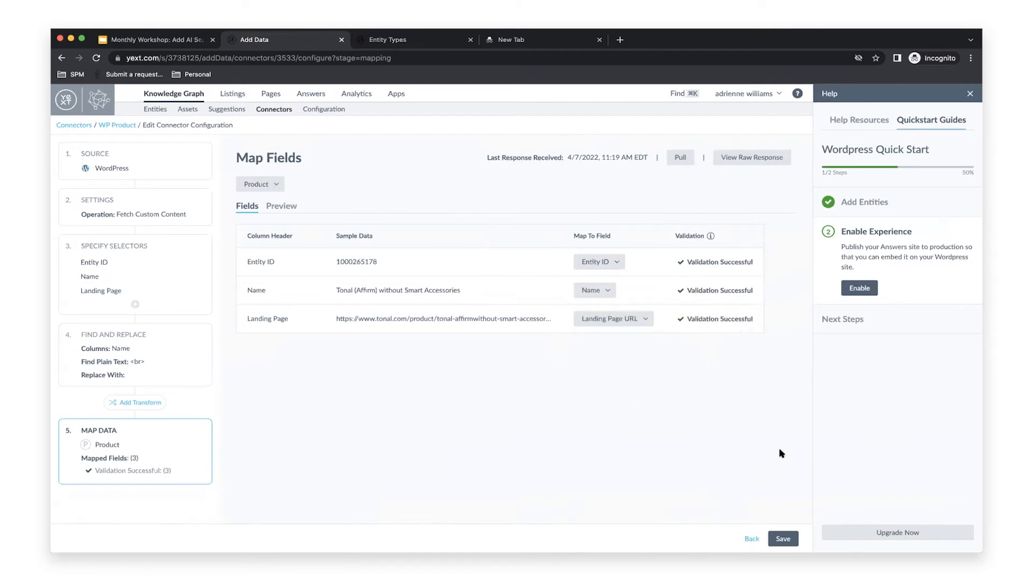
{"action": "left_click", "coordinate": [787, 538]}
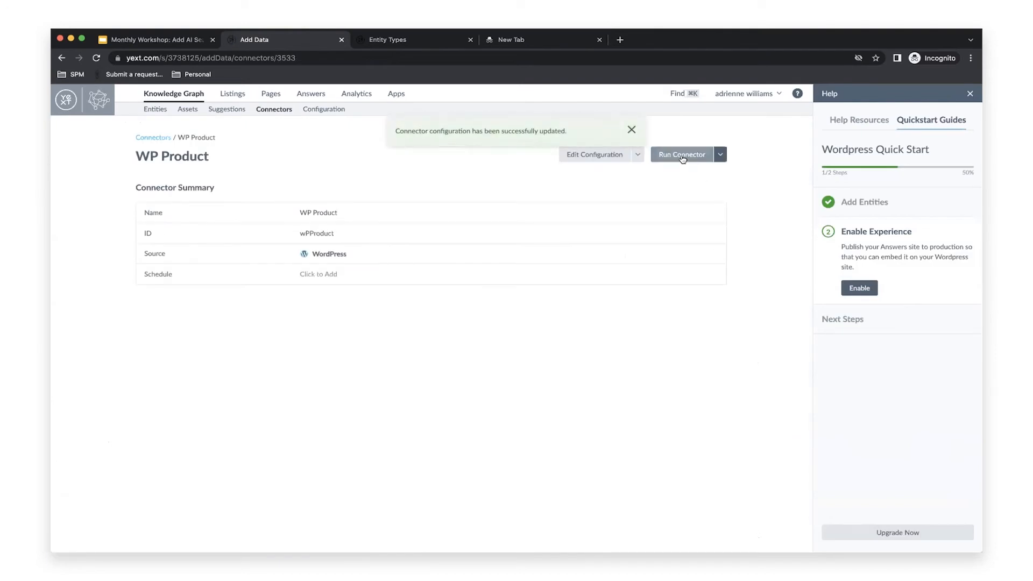
Run the WP Product connector, and enable the Answers experience from the WordPress quick start guide
{"action": "left_click", "coordinate": [681, 155]}
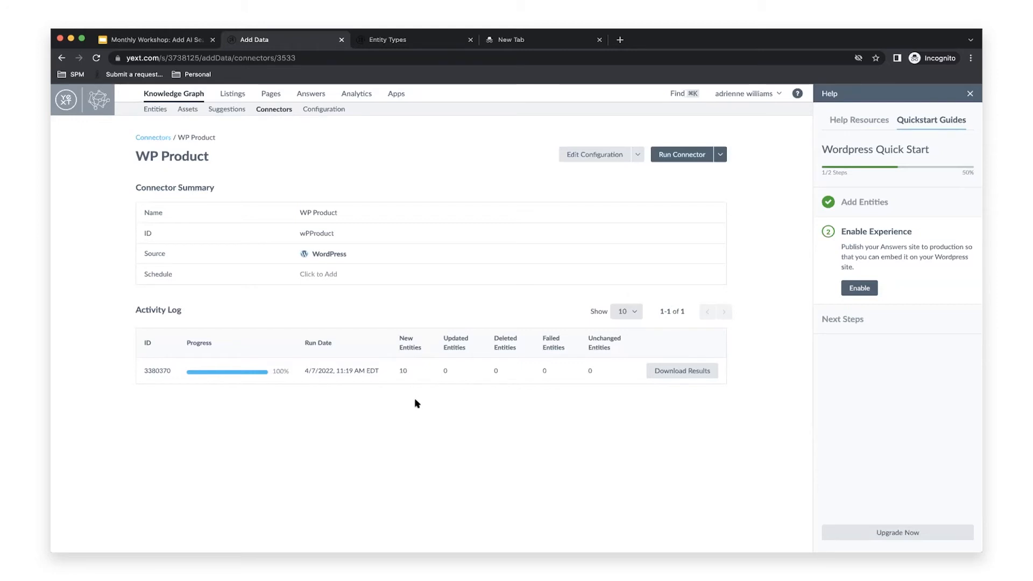
{"action": "left_click", "coordinate": [180, 95]}
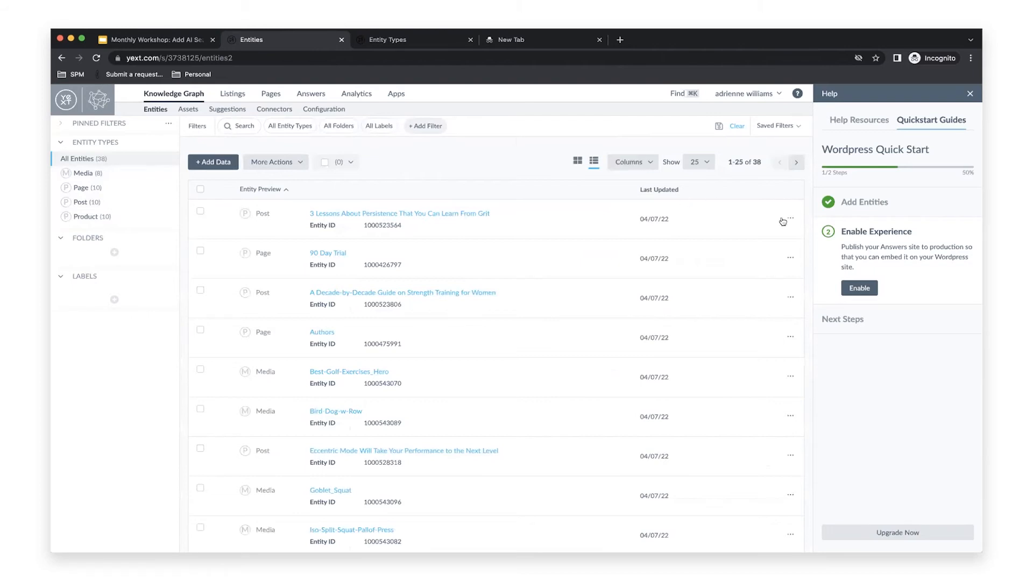
{"action": "left_click", "coordinate": [861, 287]}
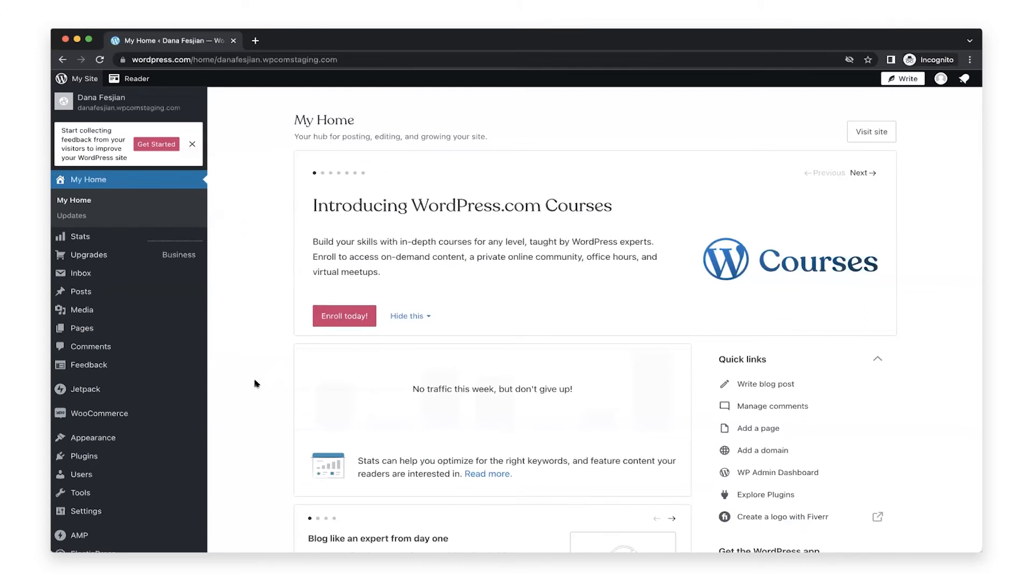
In WordPress, search the plugins for yext and review the details page of the Yext AI Search plugin
{"action": "left_click", "coordinate": [132, 455]}
{"action": "left_click", "coordinate": [530, 197]}
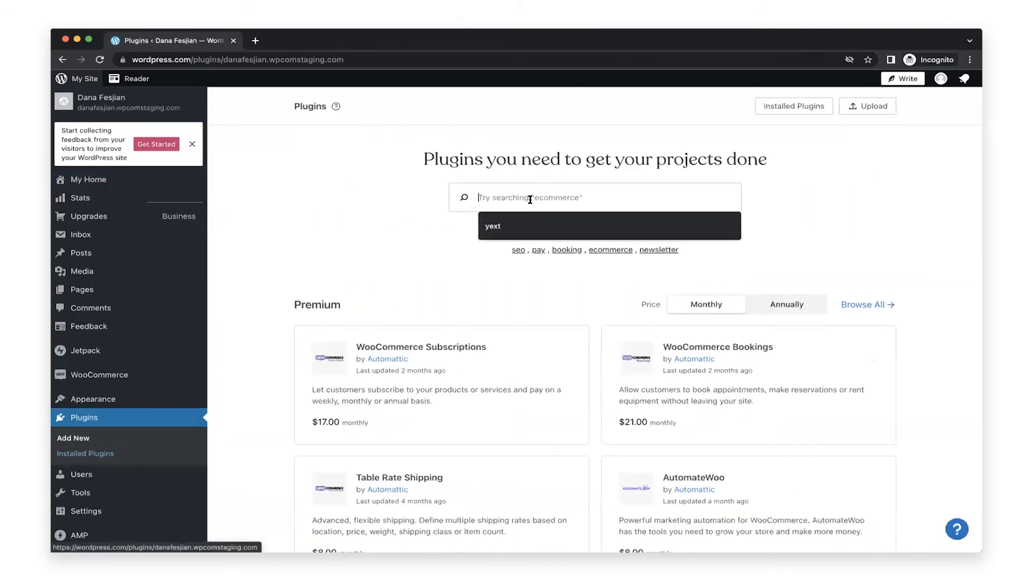
{"action": "key", "text": "Down"}
{"action": "key", "text": "Return"}
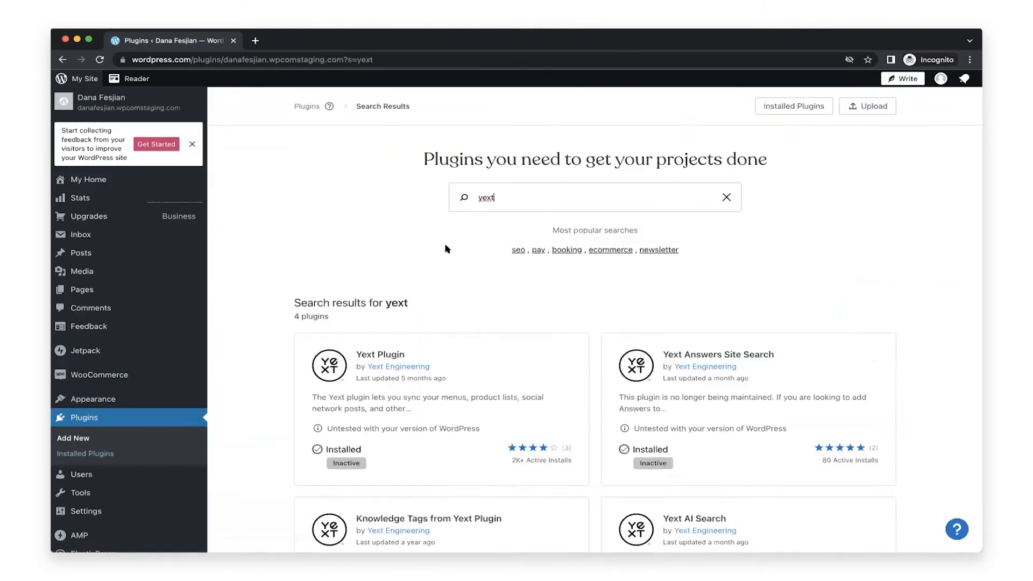
{"action": "scroll", "coordinate": [252, 388], "scroll_direction": "down", "scroll_amount": 3}
{"action": "scroll", "coordinate": [252, 389], "scroll_direction": "down", "scroll_amount": 1}
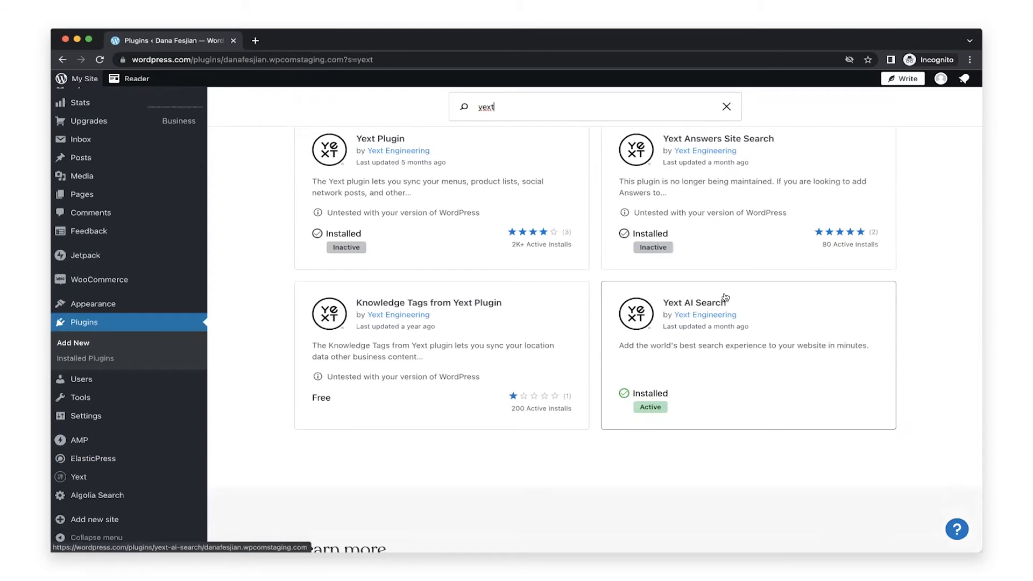
{"action": "left_click", "coordinate": [724, 298]}
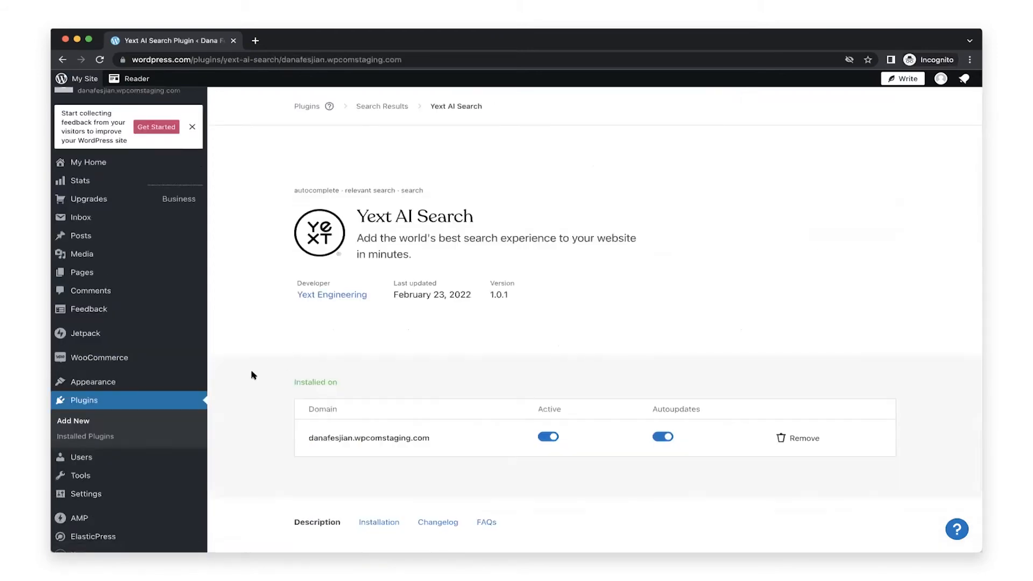
{"action": "scroll", "coordinate": [245, 379], "scroll_direction": "down", "scroll_amount": 4}
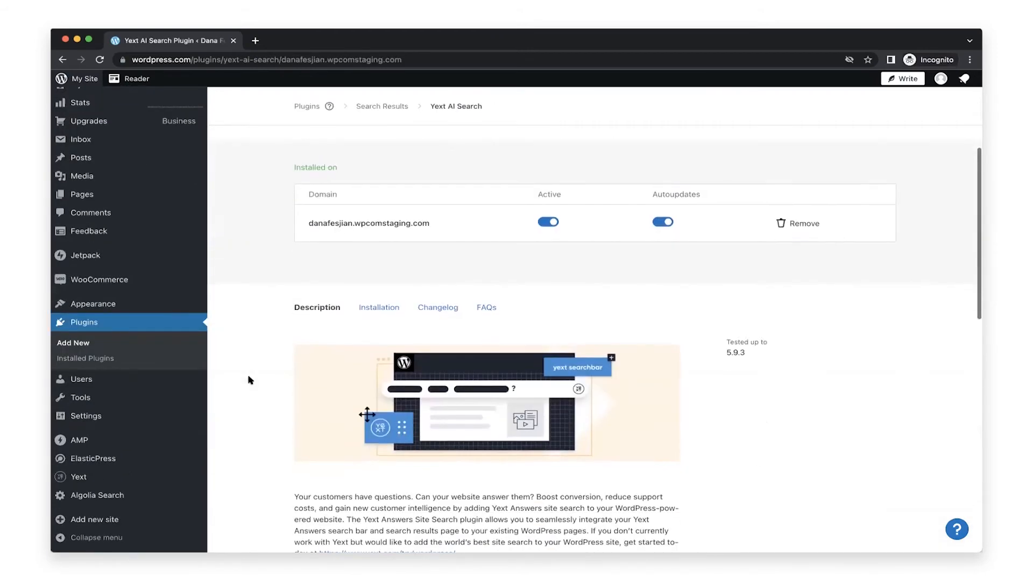
{"action": "scroll", "coordinate": [248, 380], "scroll_direction": "down", "scroll_amount": 3}
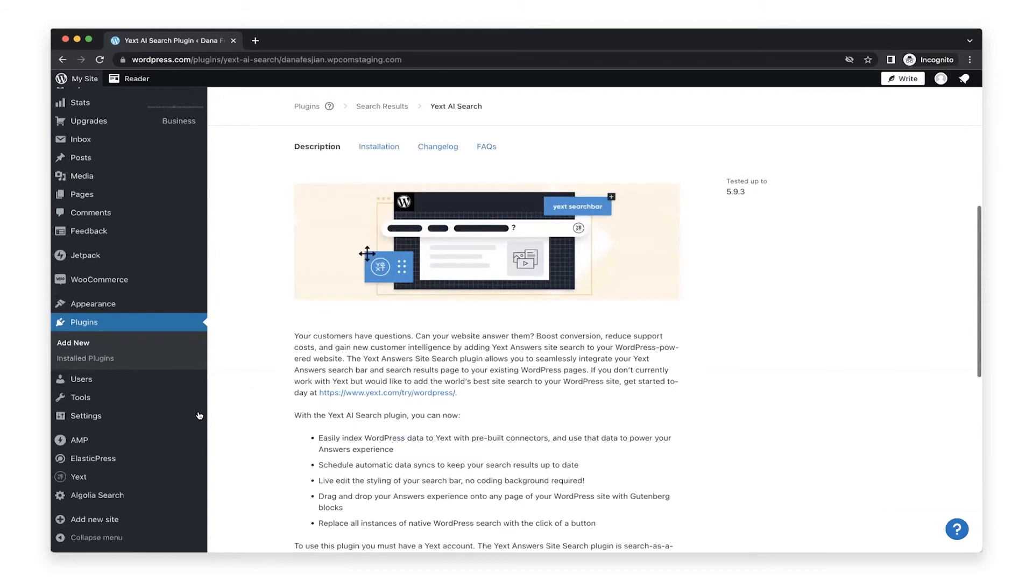
Start the Yext plugin setup with an existing account and no data indexing, and proceed to the Experience Details stage
{"action": "left_click", "coordinate": [120, 481]}
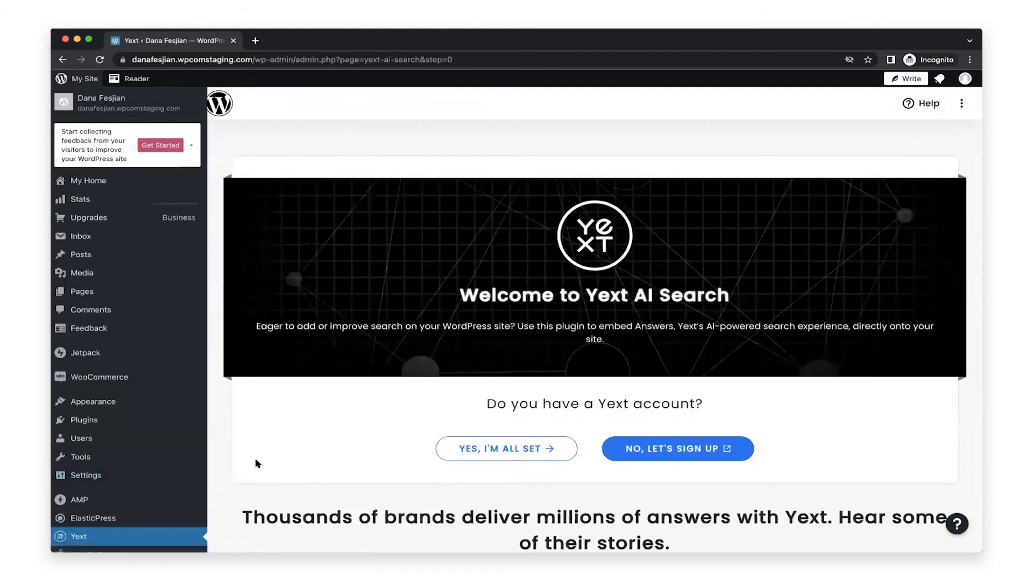
{"action": "scroll", "coordinate": [260, 462], "scroll_direction": "down", "scroll_amount": 1}
{"action": "scroll", "coordinate": [259, 464], "scroll_direction": "up", "scroll_amount": 1}
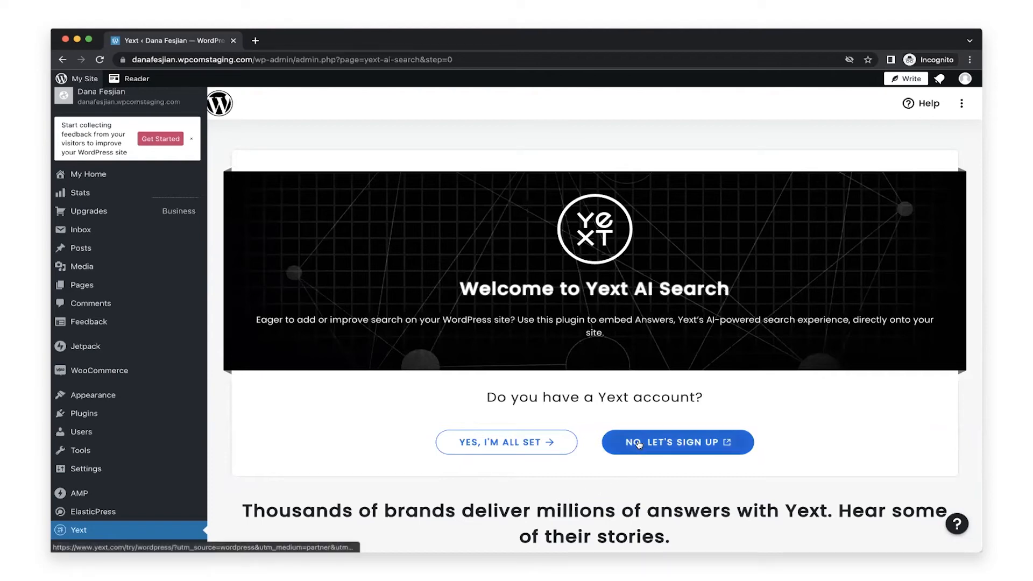
{"action": "left_click", "coordinate": [516, 443]}
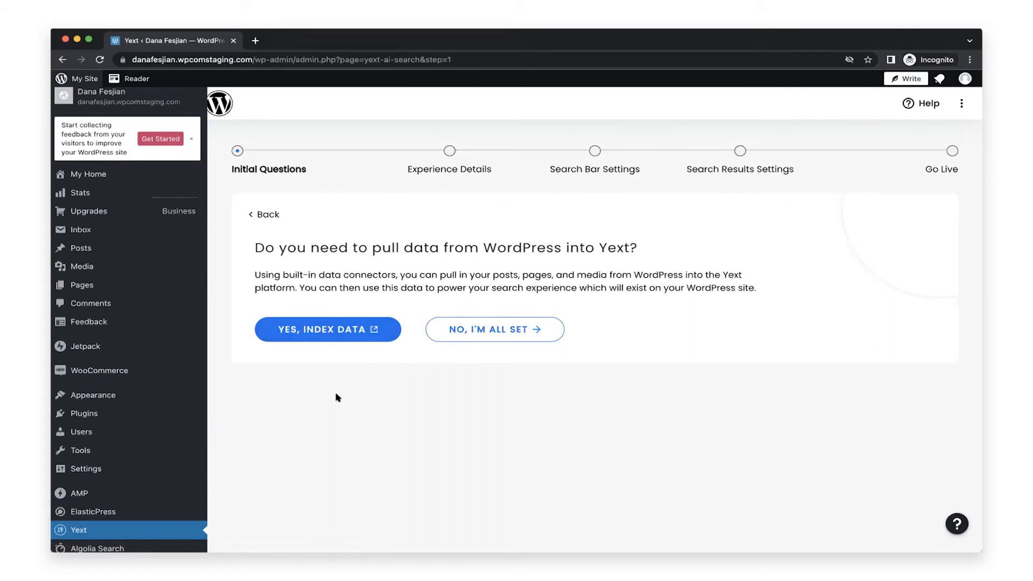
{"action": "left_click", "coordinate": [464, 339]}
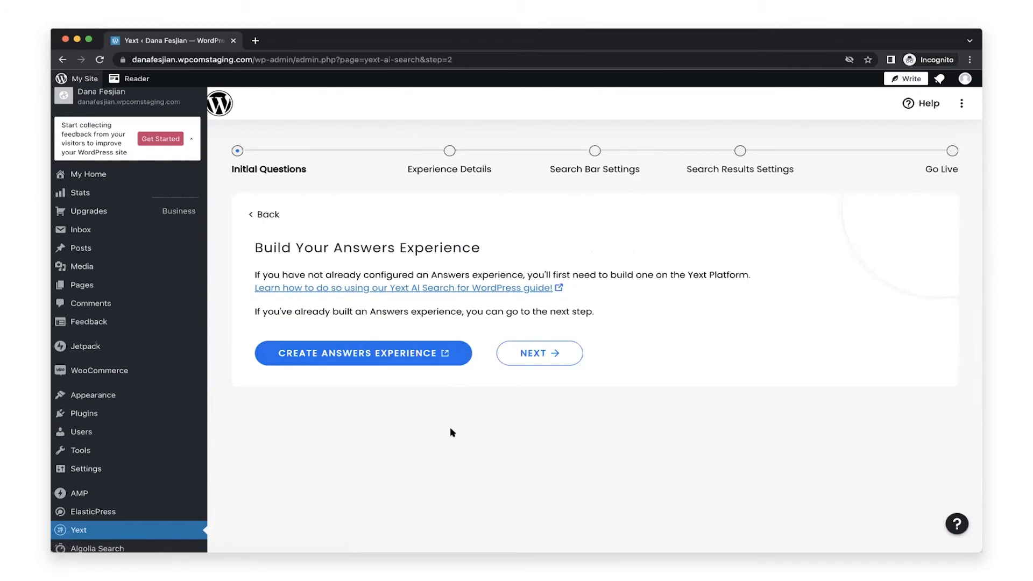
{"action": "left_click", "coordinate": [518, 361]}
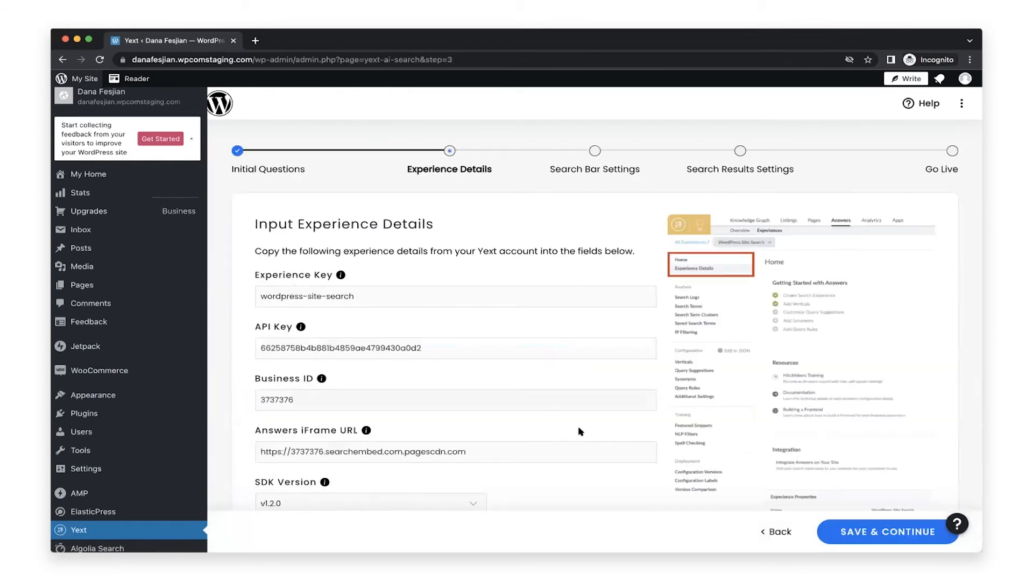
Review the experience details form, comparing the Experience Key field with the Yext account reference image
{"action": "scroll", "coordinate": [573, 434], "scroll_direction": "down", "scroll_amount": 2}
{"action": "scroll", "coordinate": [579, 431], "scroll_direction": "down", "scroll_amount": 1}
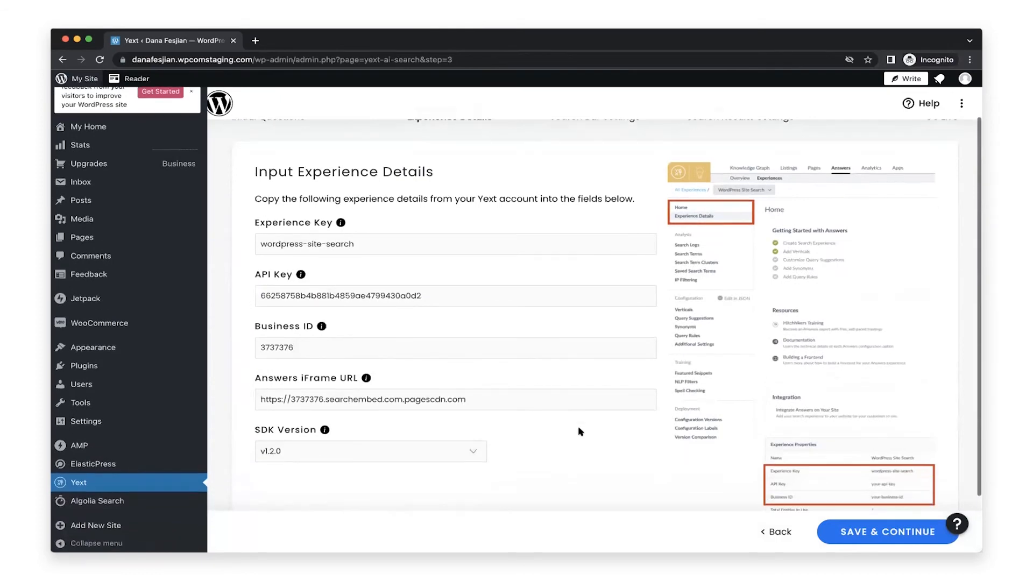
{"action": "scroll", "coordinate": [579, 431], "scroll_direction": "up", "scroll_amount": 3}
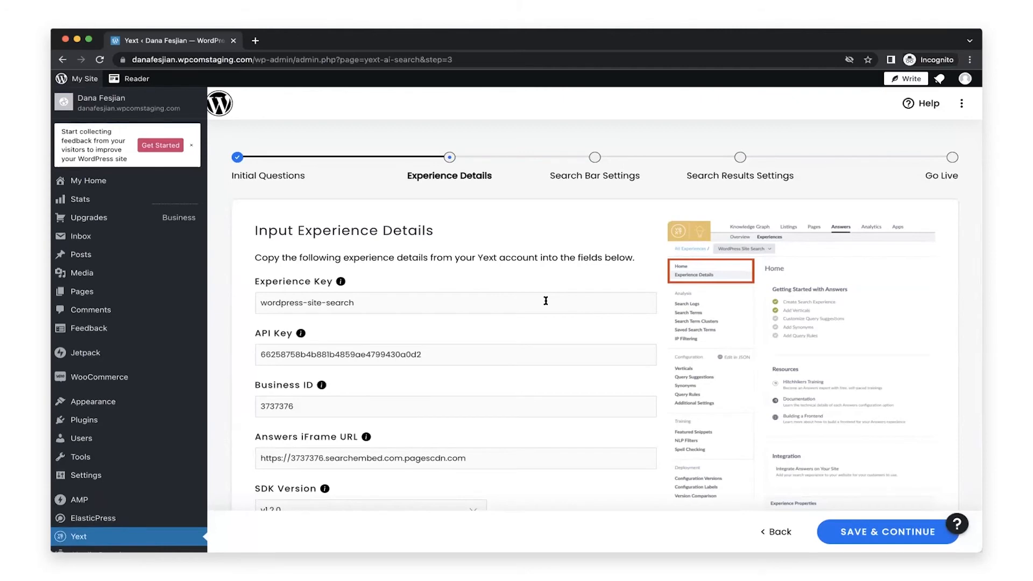
{"action": "scroll", "coordinate": [545, 301], "scroll_direction": "down", "scroll_amount": 2}
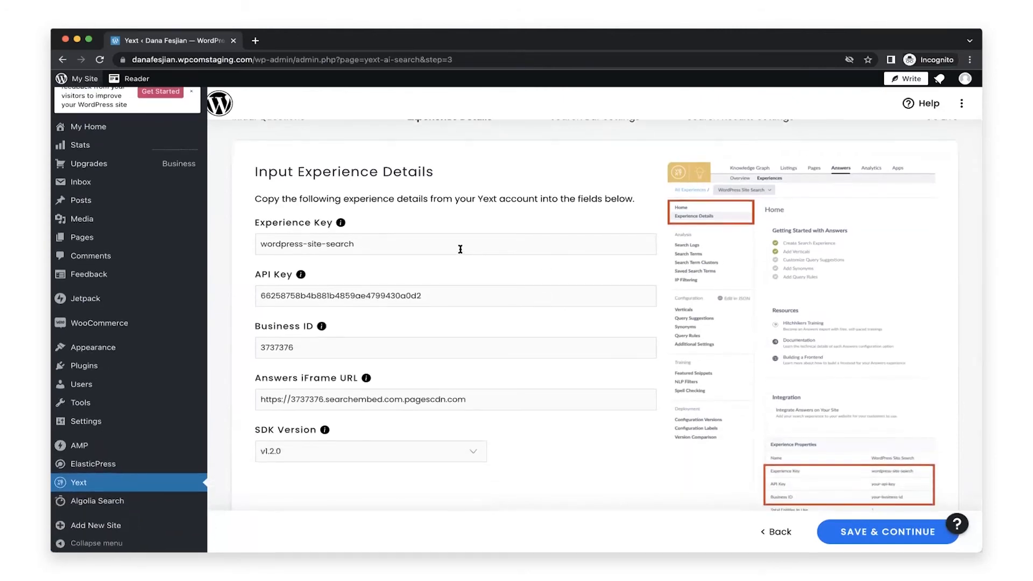
{"action": "left_click", "coordinate": [460, 248]}
{"action": "left_click", "coordinate": [507, 216]}
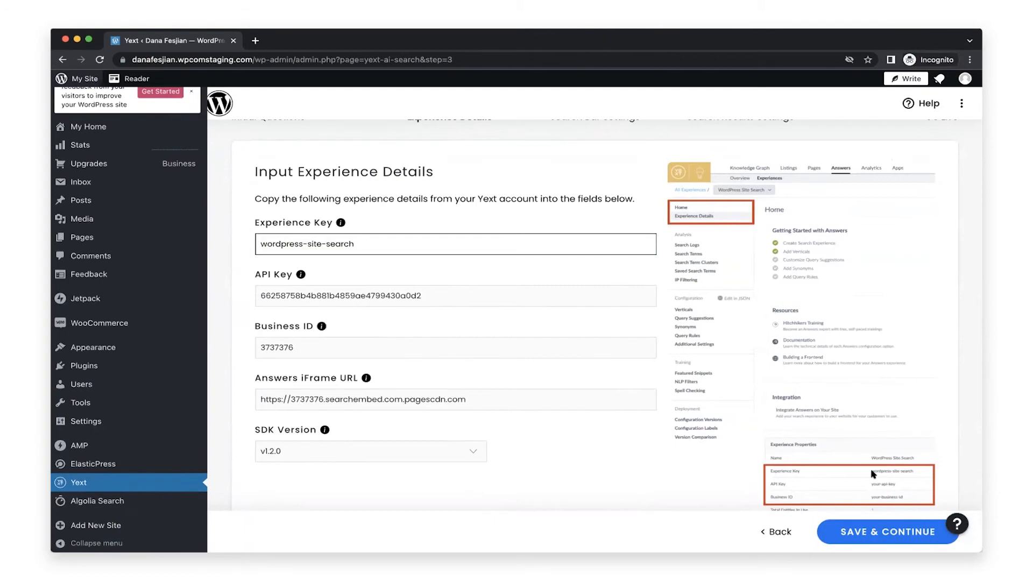
{"action": "left_click", "coordinate": [548, 244]}
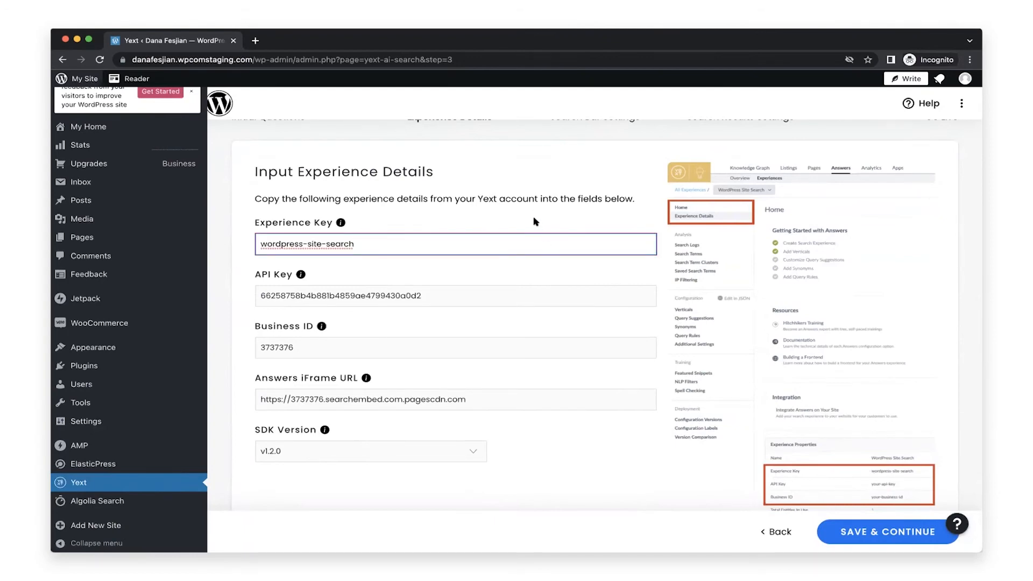
{"action": "left_click", "coordinate": [535, 221]}
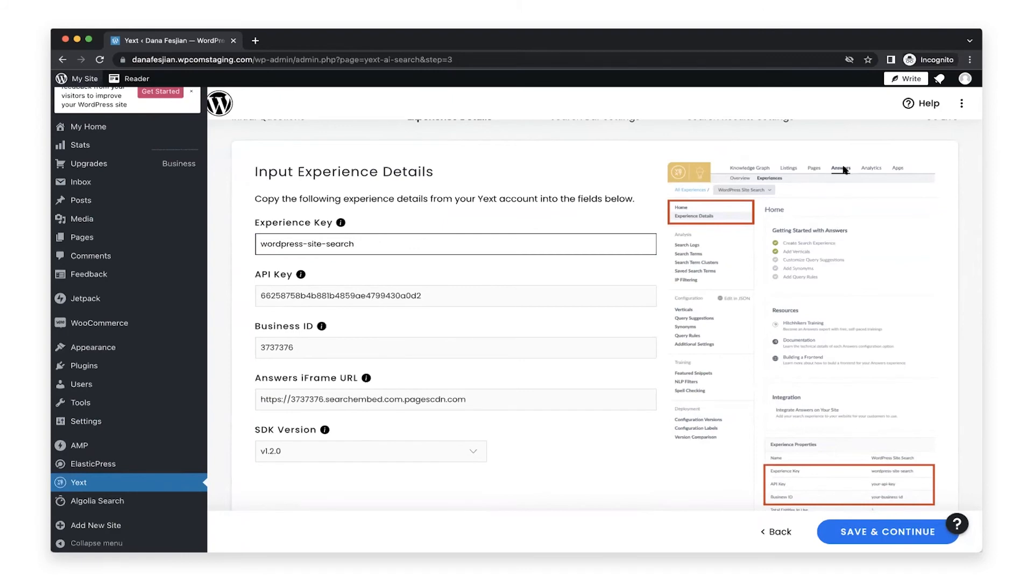
Check the prefilled API Key, Business ID and Answers iFrame URL values
{"action": "triple_click", "coordinate": [539, 293]}
{"action": "triple_click", "coordinate": [542, 345]}
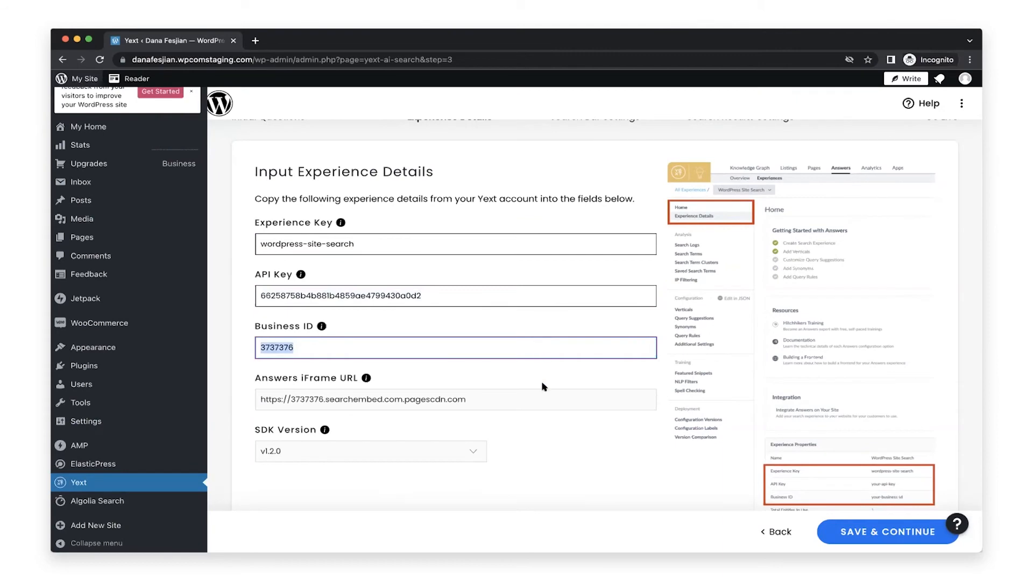
{"action": "double_click", "coordinate": [536, 401]}
{"action": "triple_click", "coordinate": [537, 401]}
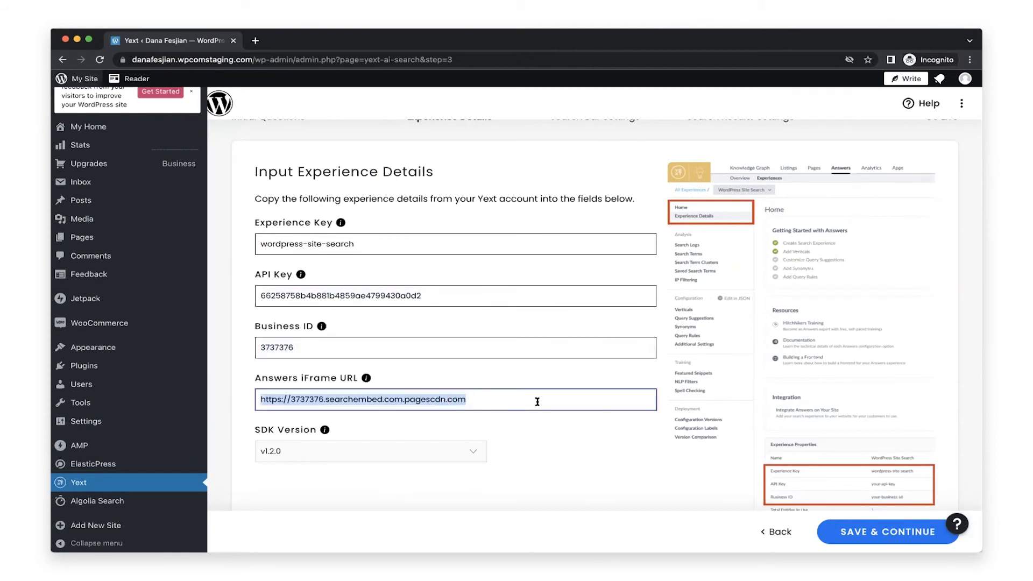
{"action": "left_click", "coordinate": [547, 434]}
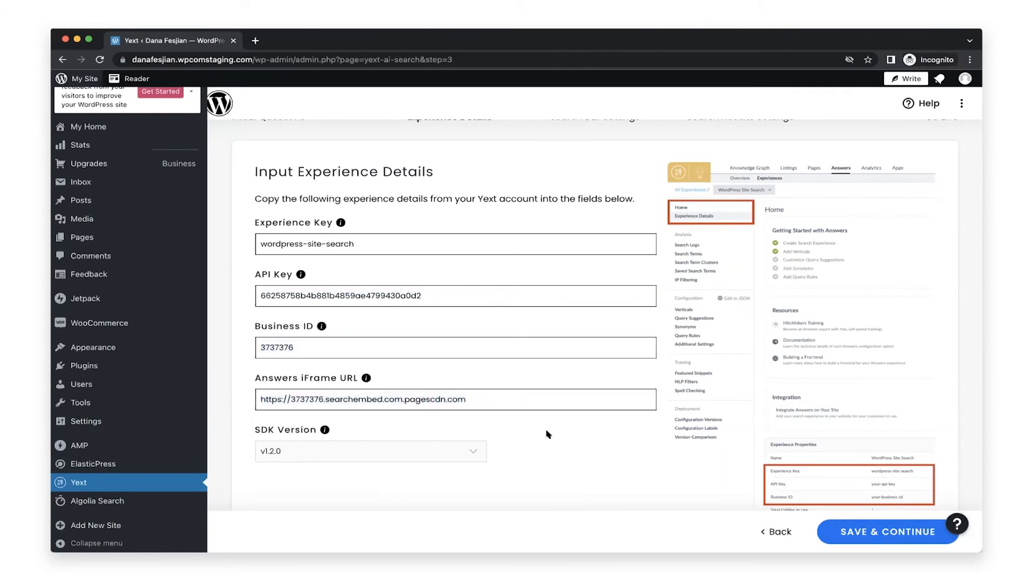
{"action": "triple_click", "coordinate": [536, 401]}
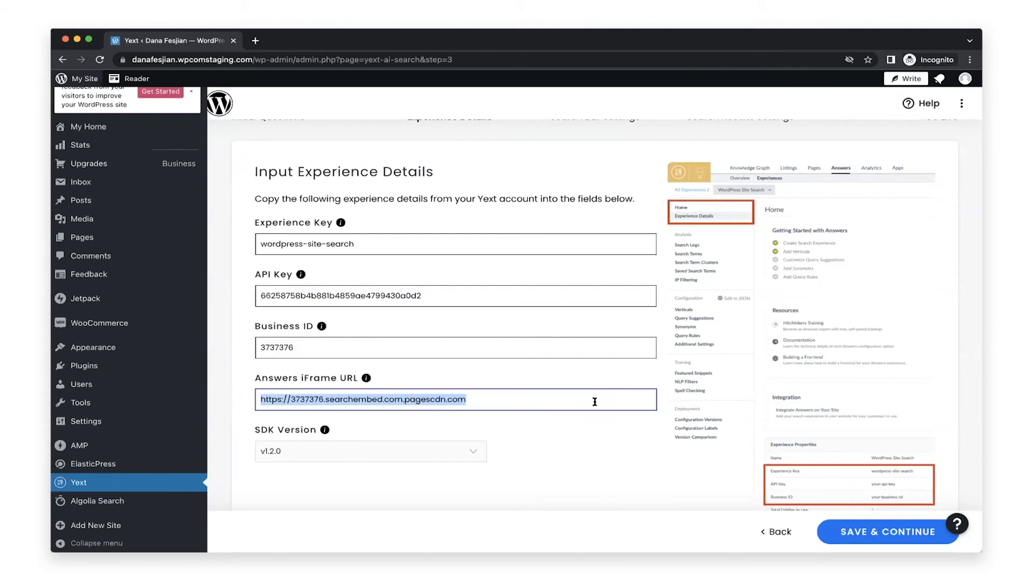
{"action": "left_click", "coordinate": [590, 428]}
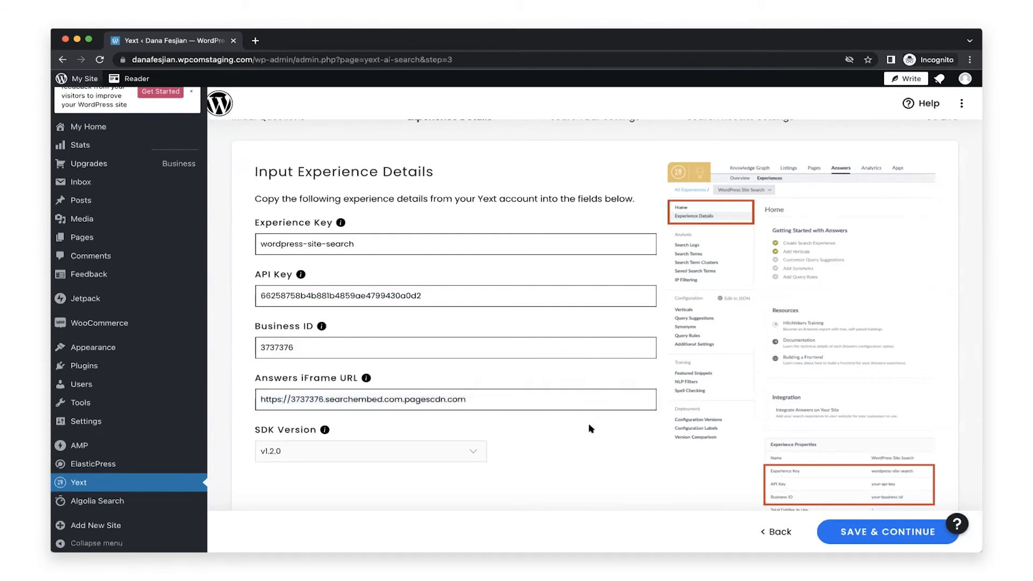
Review the available SDK versions, keep v1.2.0, and save the experience details
{"action": "scroll", "coordinate": [590, 428], "scroll_direction": "down", "scroll_amount": 1}
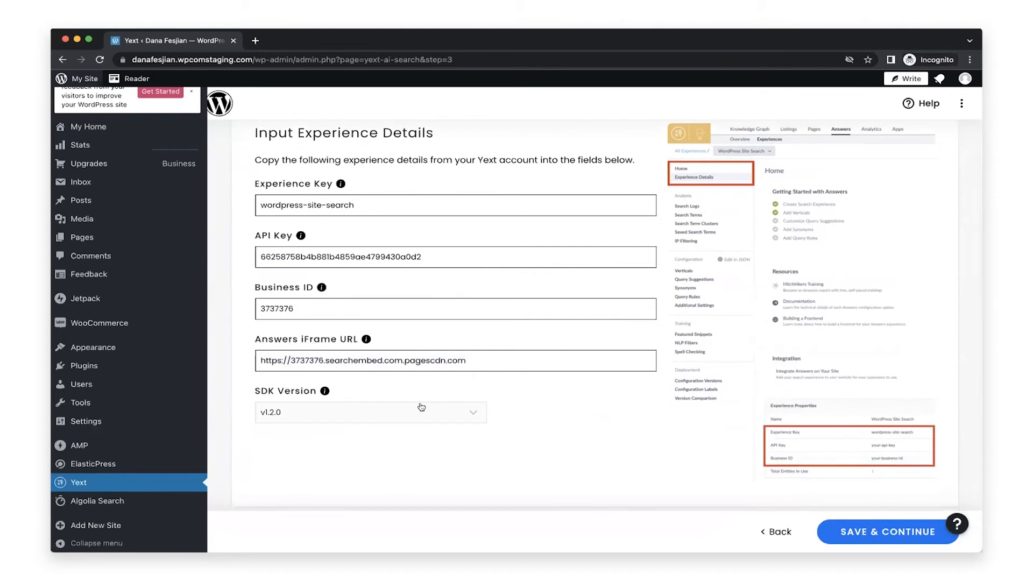
{"action": "mouse_move", "coordinate": [325, 392]}
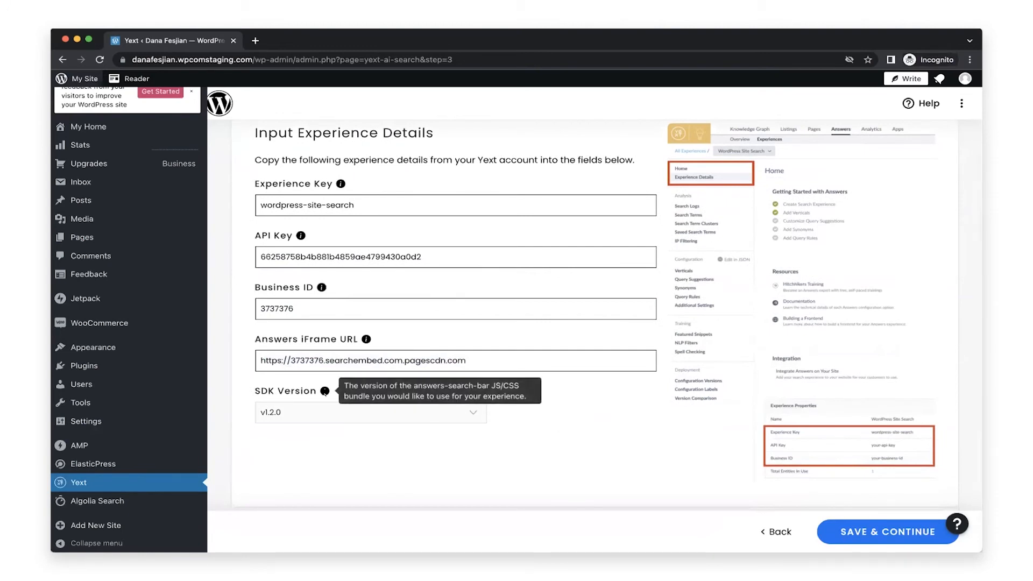
{"action": "left_click", "coordinate": [387, 411]}
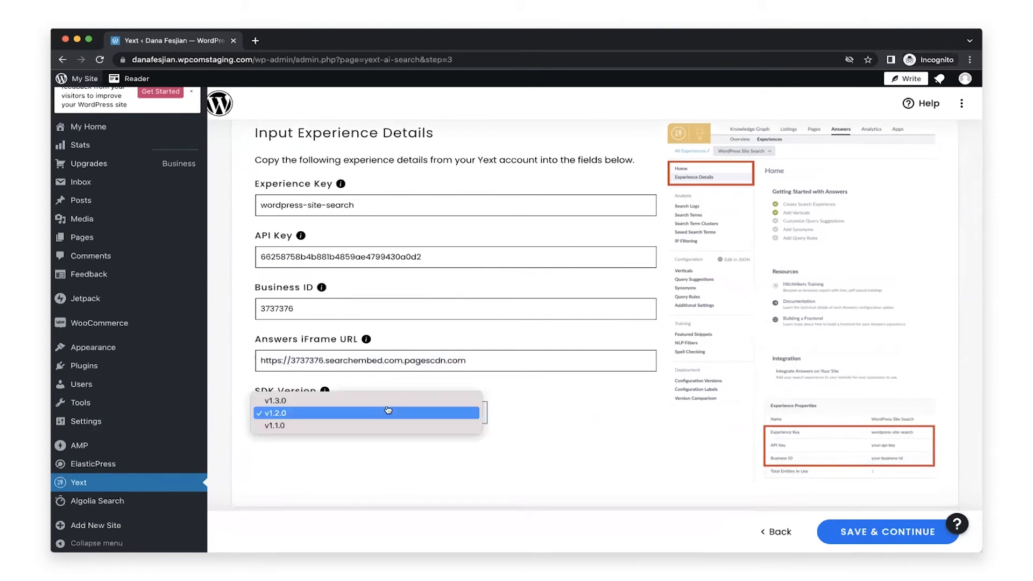
{"action": "left_click", "coordinate": [503, 409]}
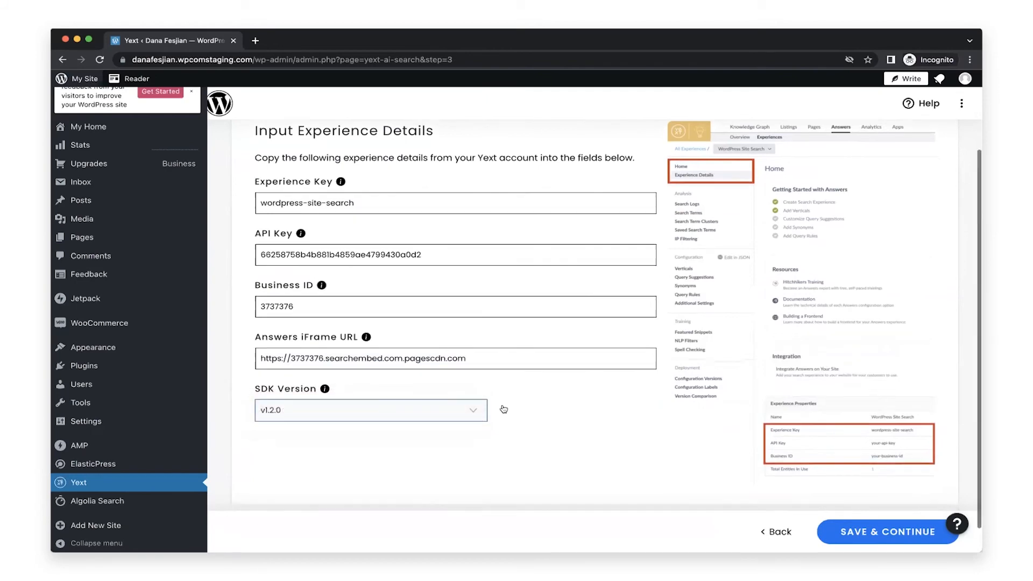
{"action": "scroll", "coordinate": [502, 410], "scroll_direction": "down", "scroll_amount": 1}
{"action": "scroll", "coordinate": [502, 411], "scroll_direction": "up", "scroll_amount": 3}
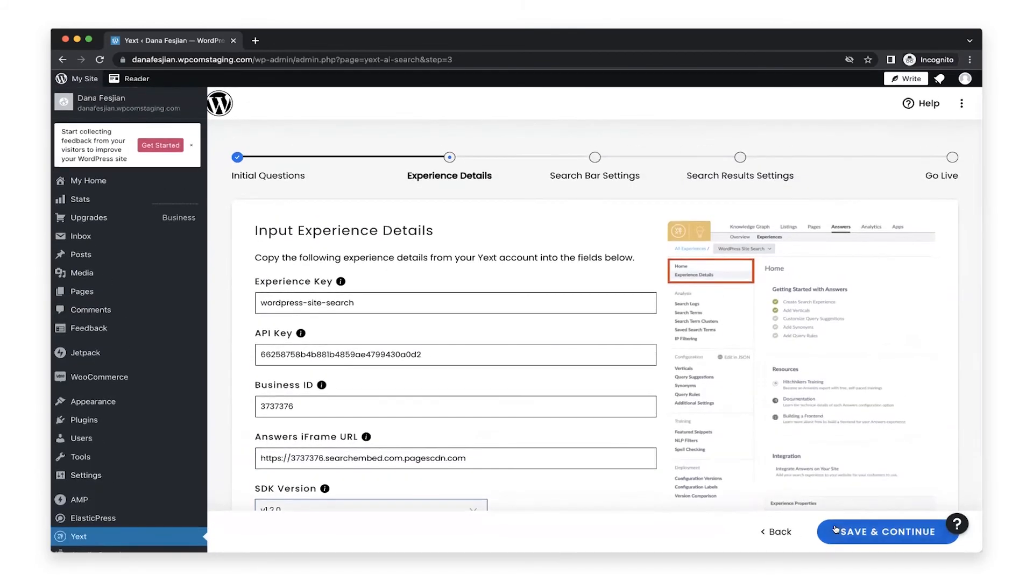
{"action": "left_click", "coordinate": [835, 529]}
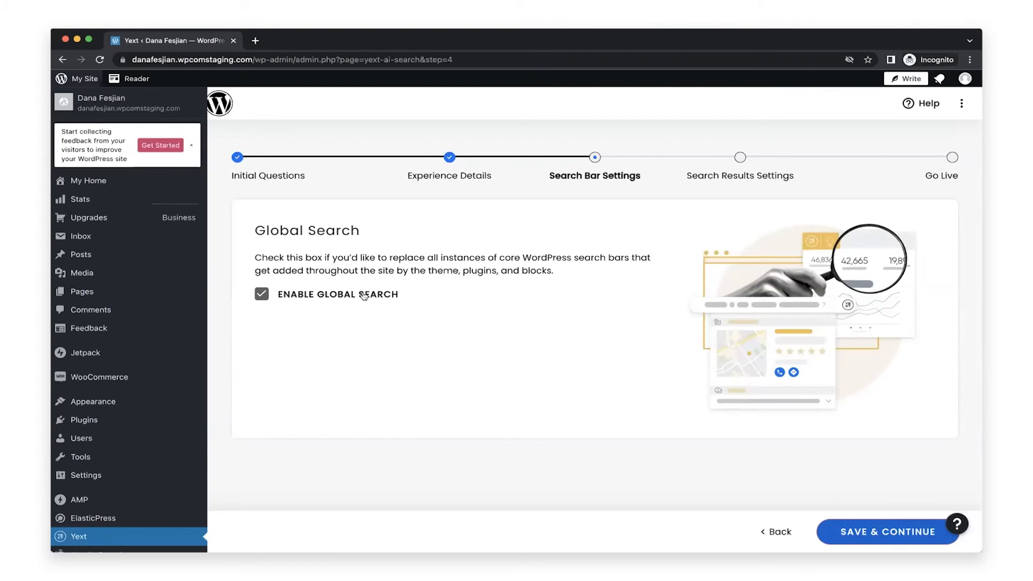
Save the Global Search setting as enabled, and set the search bar's placeholder text to "Search anything!!"
{"action": "left_click", "coordinate": [853, 532]}
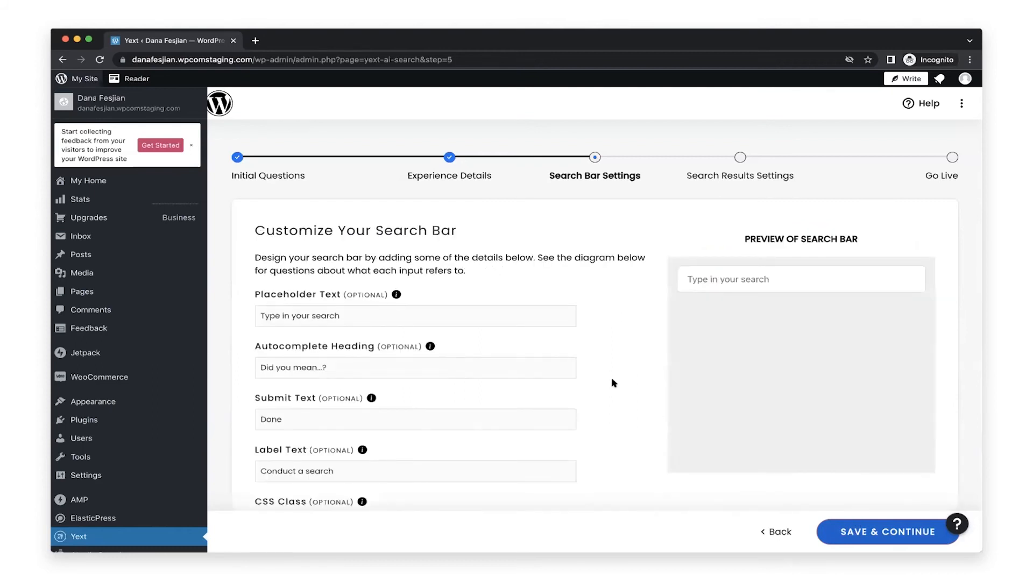
{"action": "scroll", "coordinate": [614, 383], "scroll_direction": "down", "scroll_amount": 2}
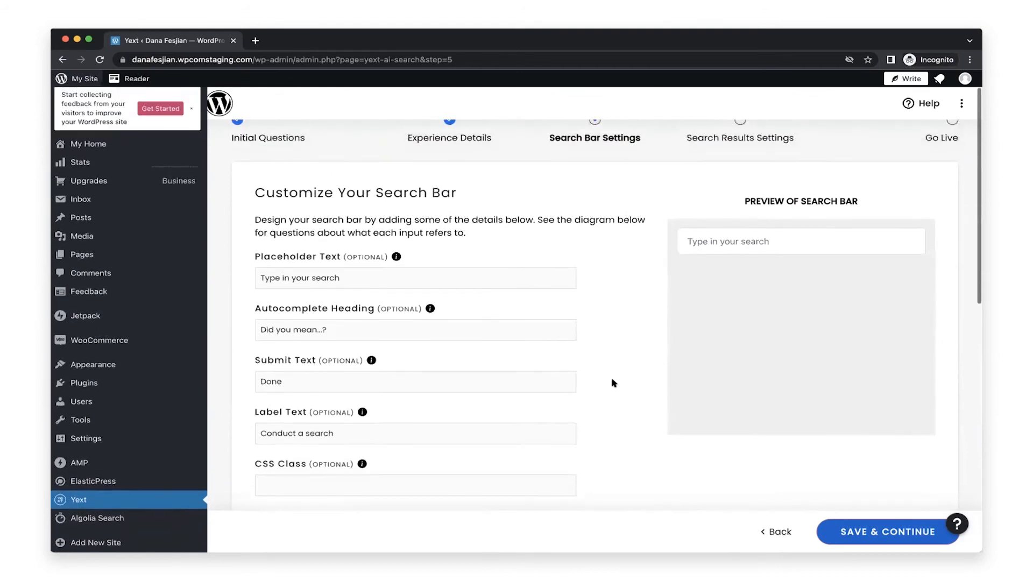
{"action": "scroll", "coordinate": [613, 383], "scroll_direction": "up", "scroll_amount": 2}
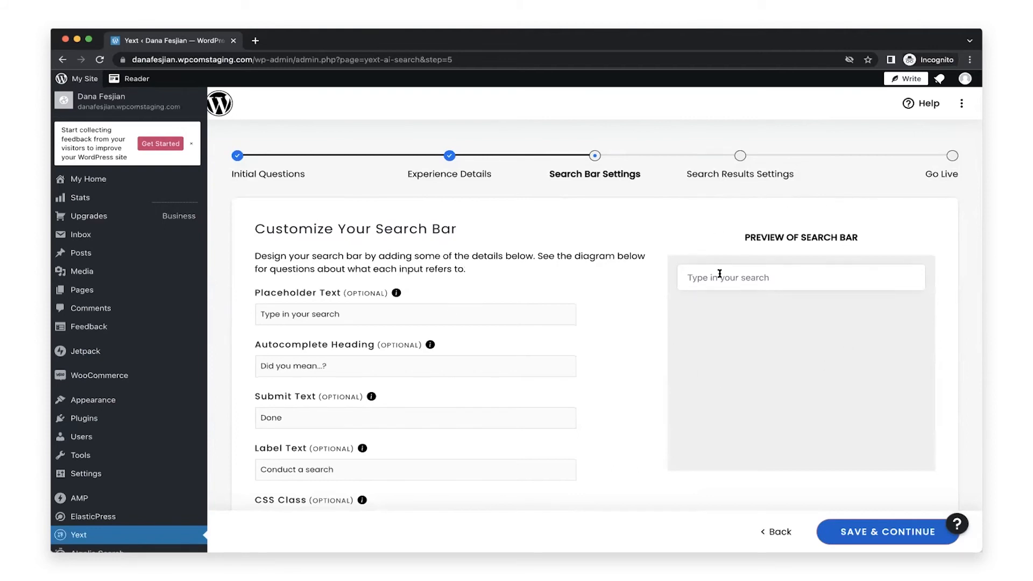
{"action": "left_click", "coordinate": [496, 314]}
{"action": "key", "text": "super+a"}
{"action": "type", "text": "Searc"}
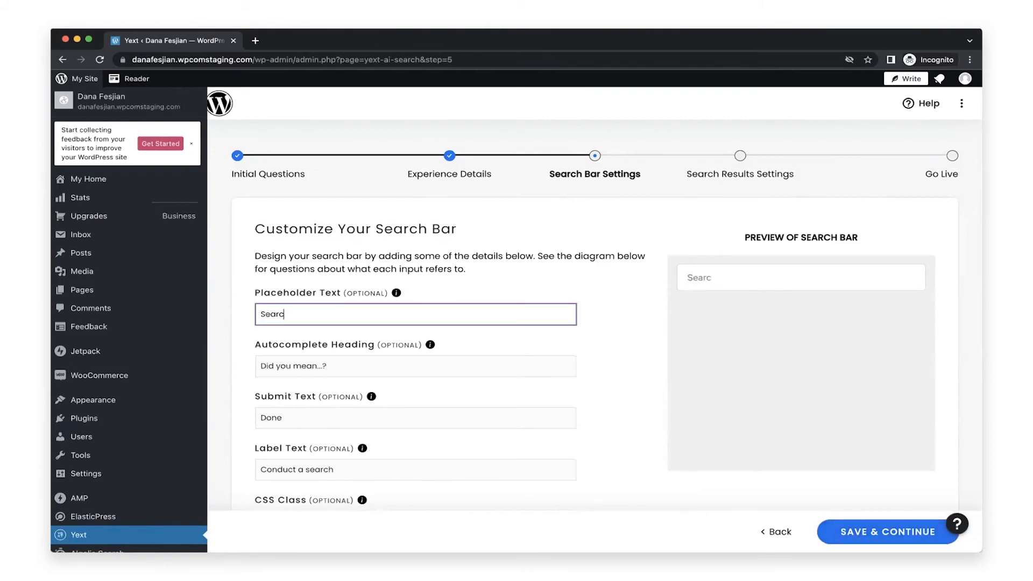
{"action": "type", "text": "h anything!!"}
Enter "m" in the search bar preview to examine how the autocomplete heading is displayed
{"action": "left_click", "coordinate": [557, 365]}
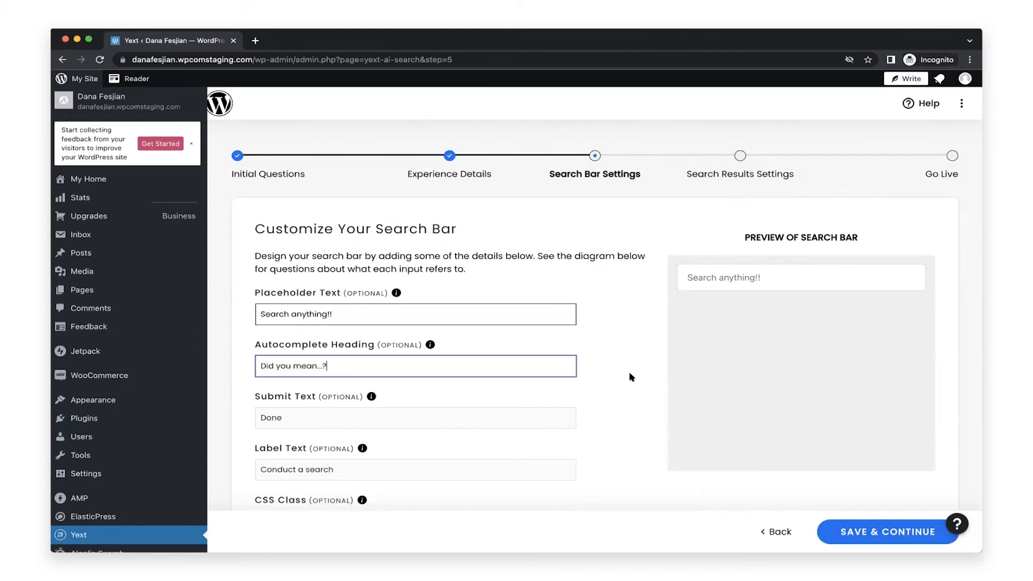
{"action": "scroll", "coordinate": [634, 369], "scroll_direction": "down", "scroll_amount": 1}
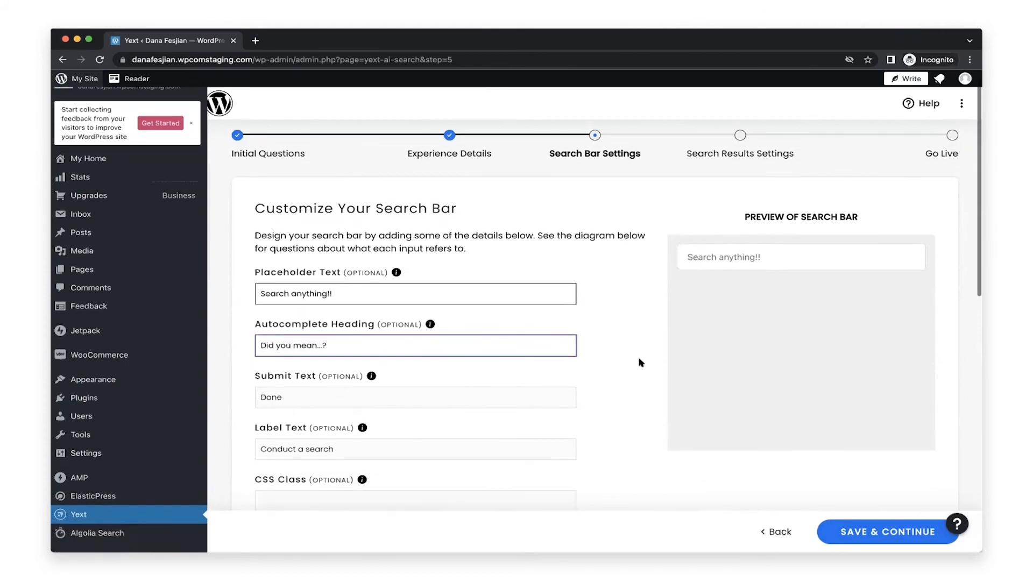
{"action": "left_click", "coordinate": [705, 255]}
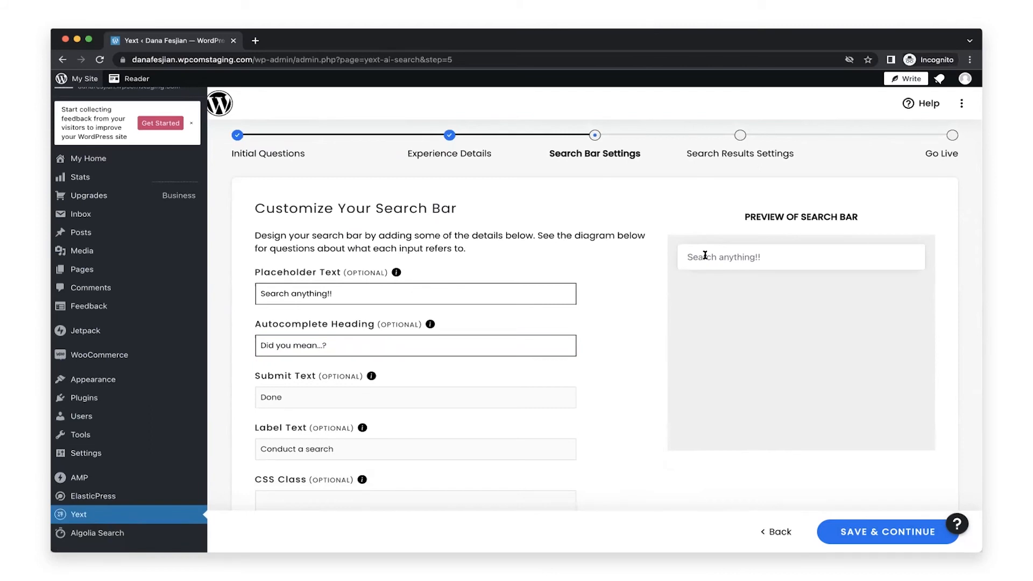
{"action": "type", "text": "m"}
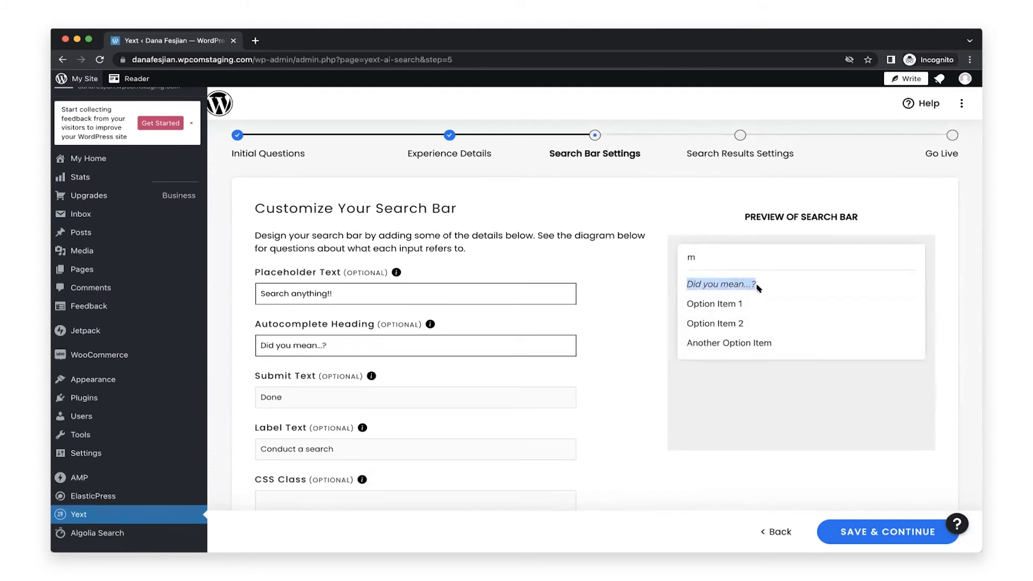
Try "Autocomplete options" as the search bar's autocomplete heading
{"action": "left_click", "coordinate": [404, 342]}
{"action": "triple_click", "coordinate": [405, 341]}
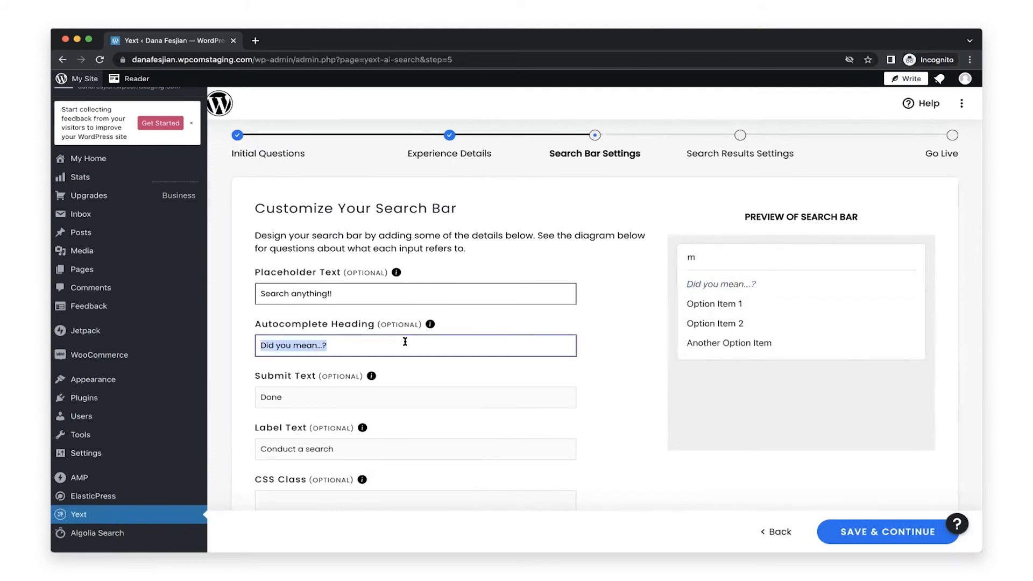
{"action": "type", "text": "Autocomp"}
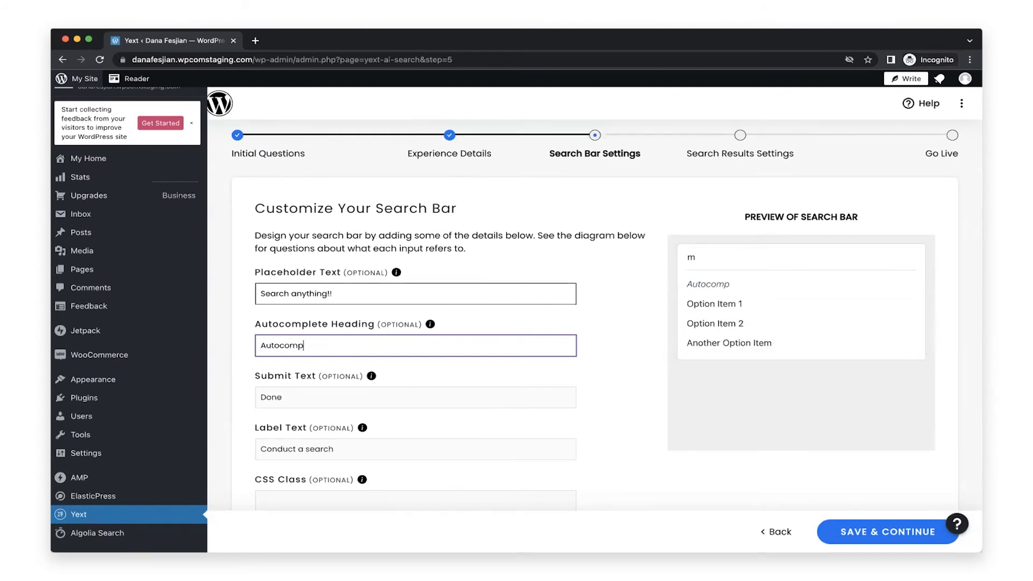
{"action": "type", "text": "lete options"}
Set the autocomplete heading to "Prompts" and clear the test text from the search bar preview
{"action": "key", "text": "super+a"}
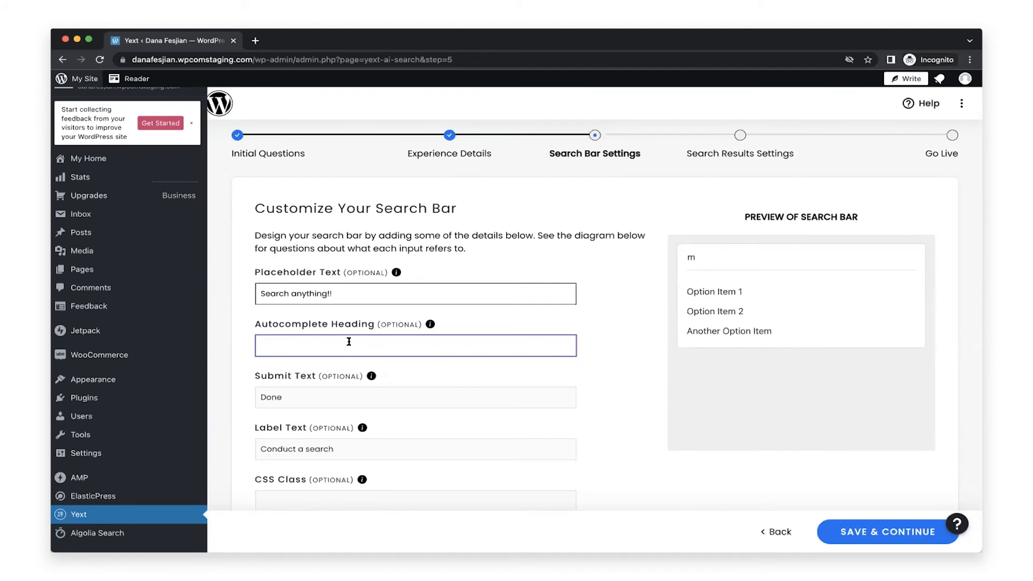
{"action": "type", "text": "H"}
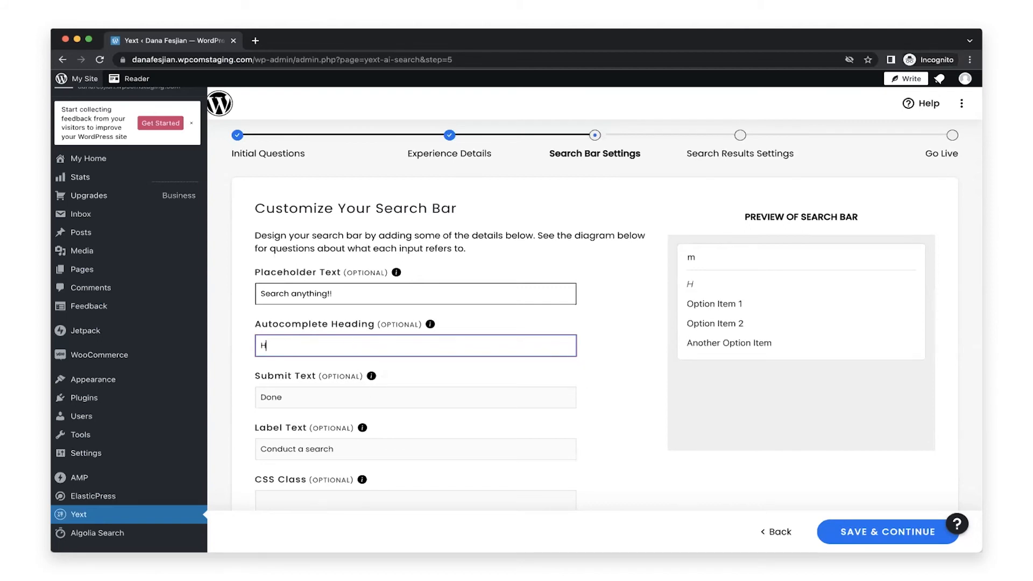
{"action": "key", "text": "BackSpace"}
{"action": "type", "text": "UP"}
{"action": "key", "text": "BackSpace"}
{"action": "key", "text": "BackSpace"}
{"action": "type", "text": "Prompts"}
{"action": "scroll", "coordinate": [484, 372], "scroll_direction": "down", "scroll_amount": 2}
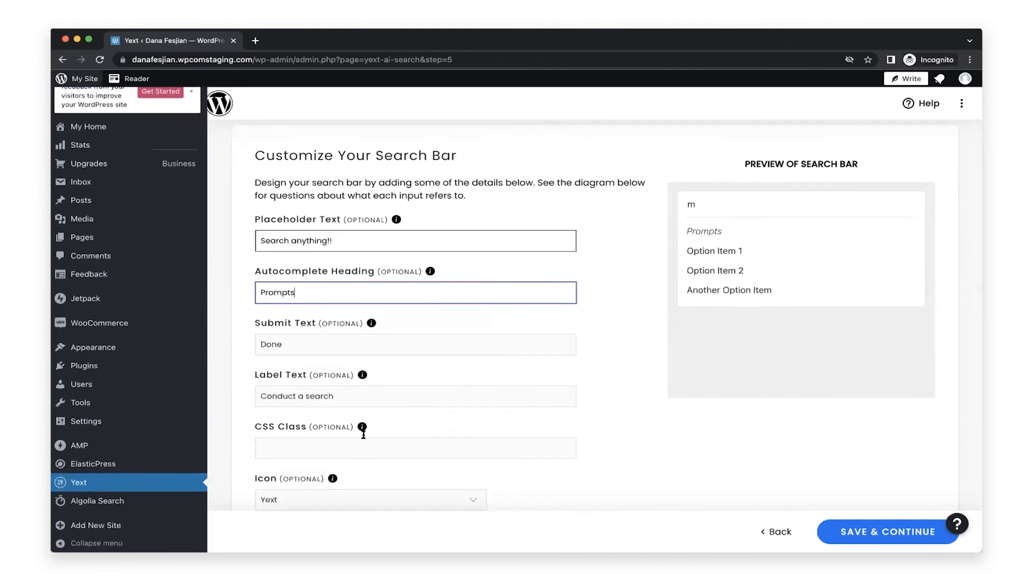
{"action": "left_click", "coordinate": [624, 352]}
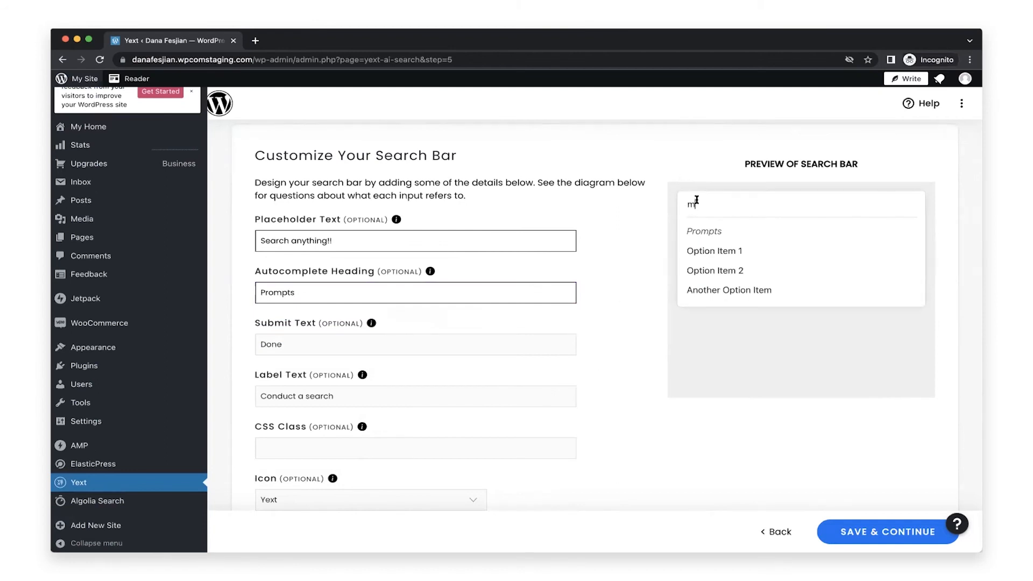
{"action": "key", "text": "BackSpace"}
Change the search bar's icon to Calendar
{"action": "scroll", "coordinate": [603, 332], "scroll_direction": "down", "scroll_amount": 3}
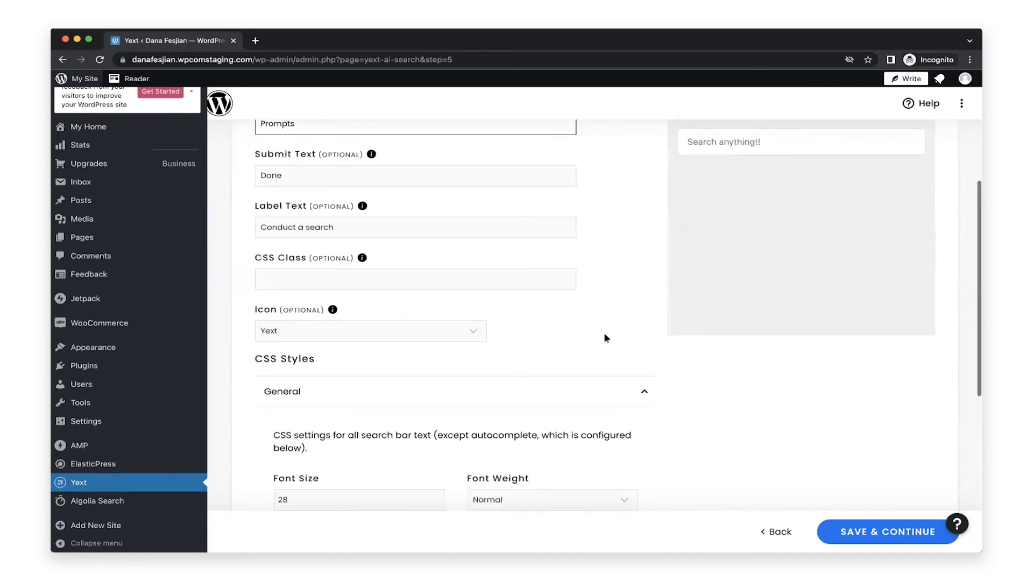
{"action": "scroll", "coordinate": [603, 332], "scroll_direction": "up", "scroll_amount": 3}
{"action": "left_click", "coordinate": [449, 488]}
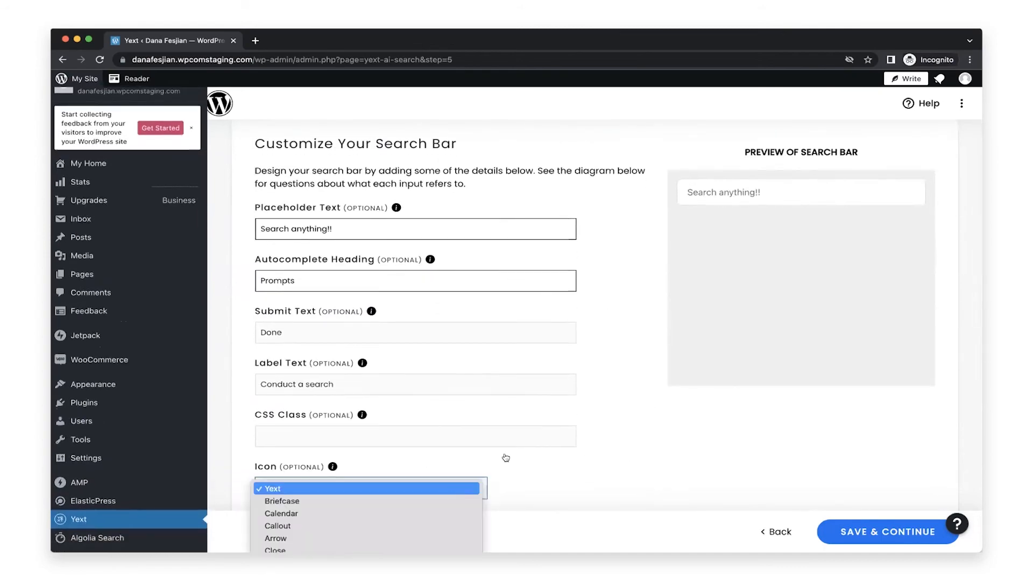
{"action": "left_click", "coordinate": [506, 458]}
{"action": "scroll", "coordinate": [606, 457], "scroll_direction": "down", "scroll_amount": 3}
{"action": "left_click", "coordinate": [467, 338]}
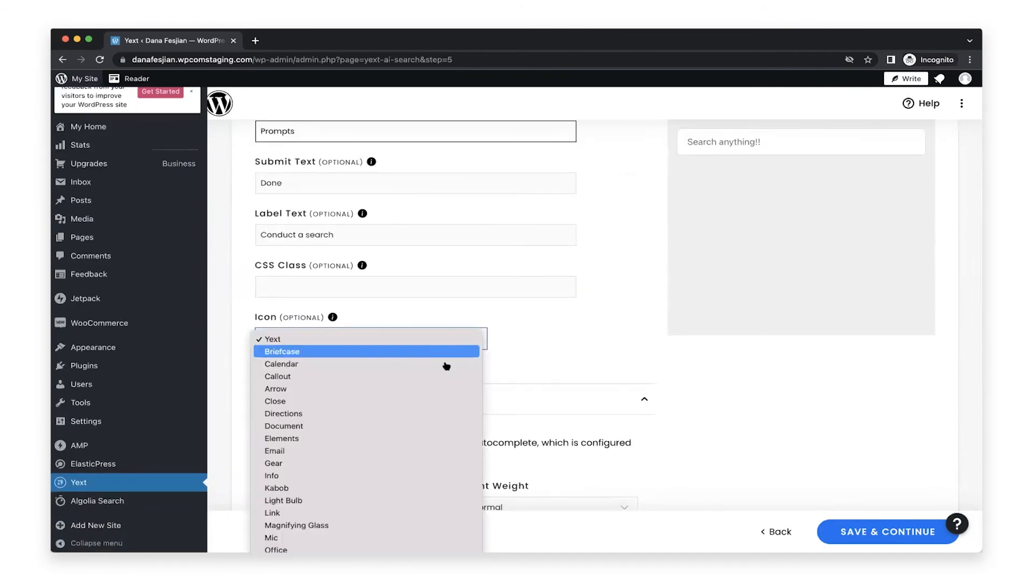
{"action": "left_click", "coordinate": [446, 364]}
{"action": "scroll", "coordinate": [604, 295], "scroll_direction": "up", "scroll_amount": 3}
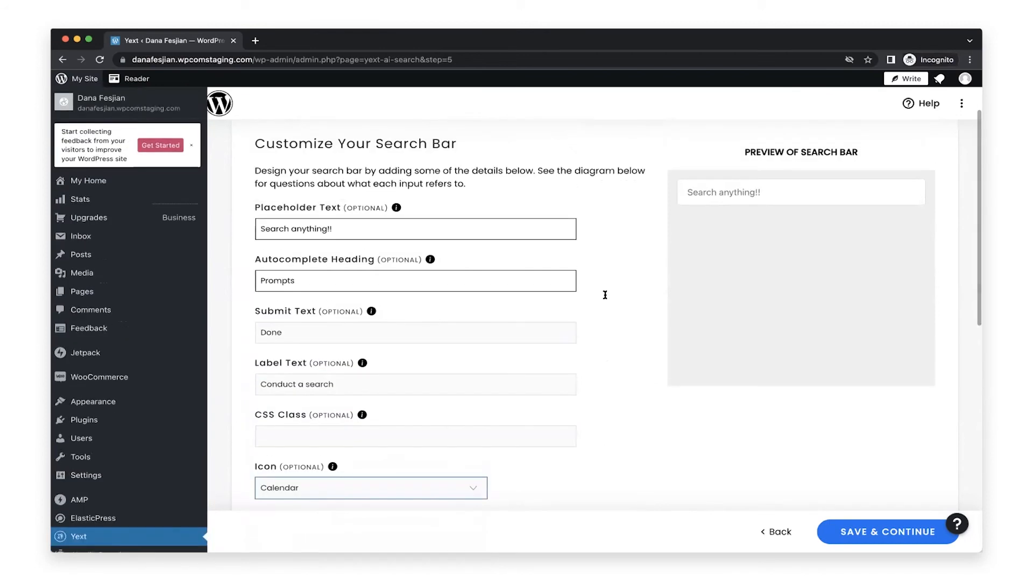
Collapse the General and Placeholder styles, expand the Button styles, and set the search button's icon color to red, RGB 211, 3, 3
{"action": "scroll", "coordinate": [605, 294], "scroll_direction": "down", "scroll_amount": 3}
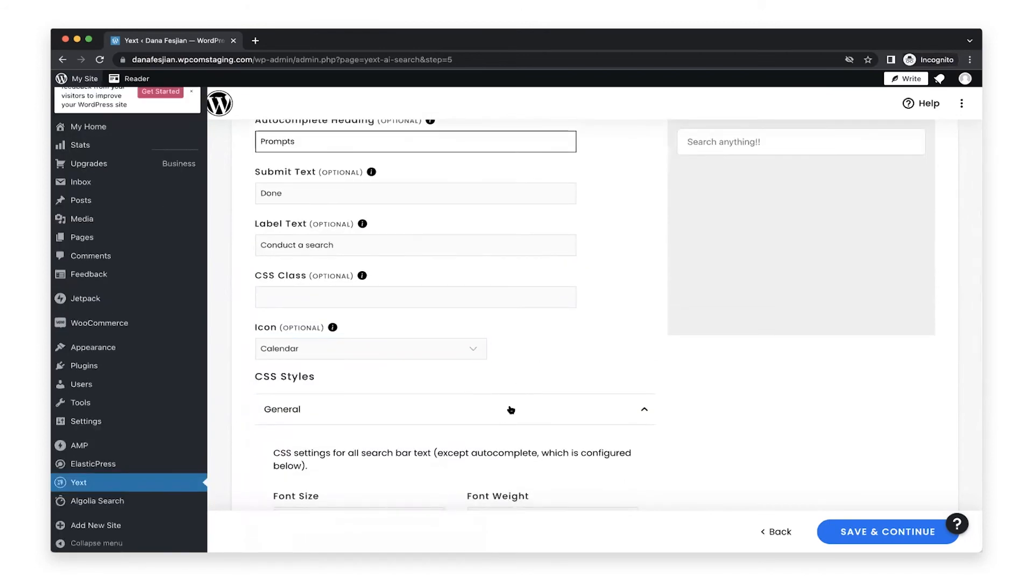
{"action": "left_click", "coordinate": [510, 410]}
{"action": "scroll", "coordinate": [505, 417], "scroll_direction": "down", "scroll_amount": 1}
{"action": "left_click", "coordinate": [503, 425]}
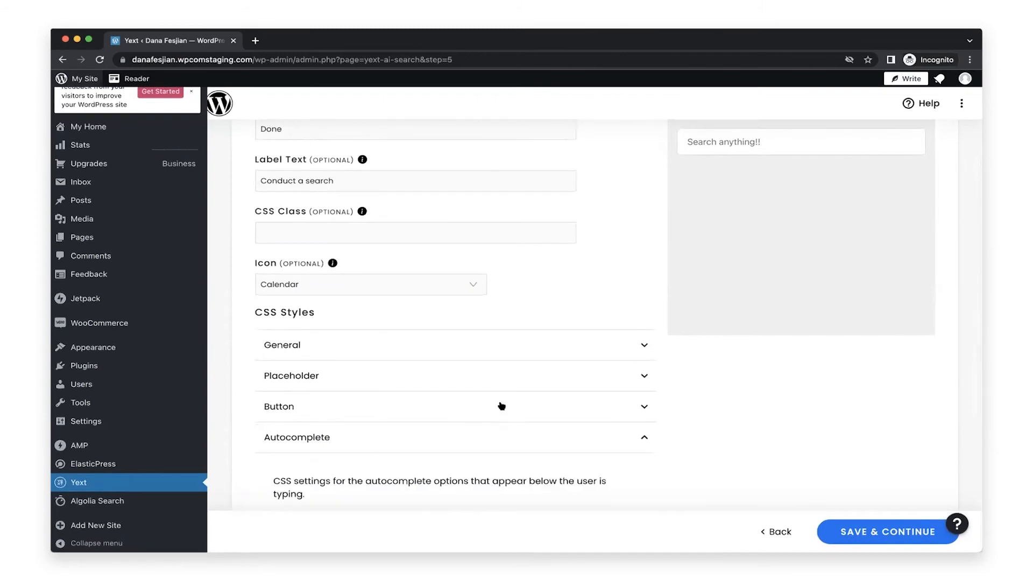
{"action": "left_click", "coordinate": [501, 407]}
{"action": "scroll", "coordinate": [500, 406], "scroll_direction": "down", "scroll_amount": 2}
{"action": "scroll", "coordinate": [499, 404], "scroll_direction": "down", "scroll_amount": 1}
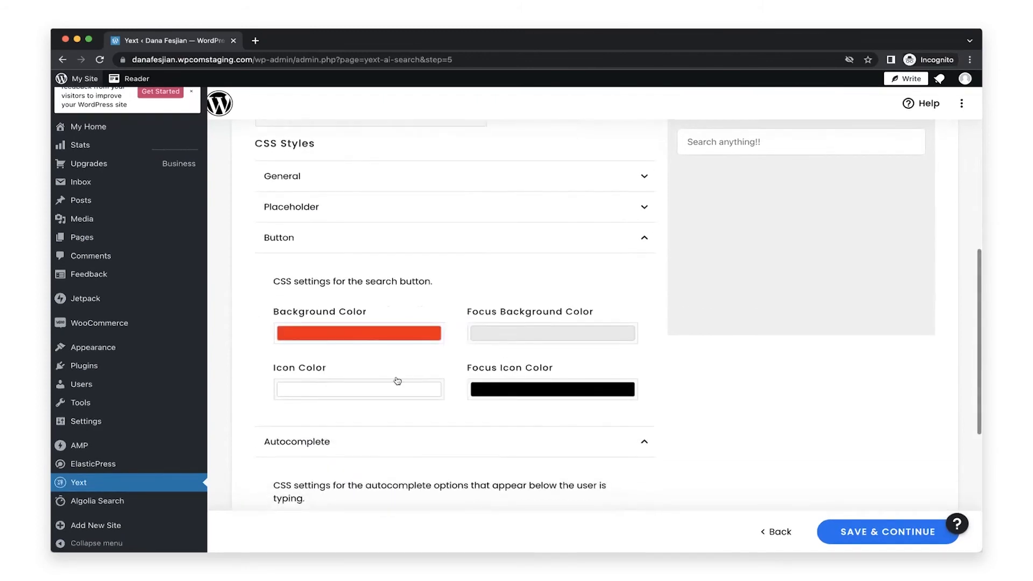
{"action": "left_click", "coordinate": [396, 389]}
{"action": "left_click_drag", "start_coordinate": [354, 442], "coordinate": [404, 413]}
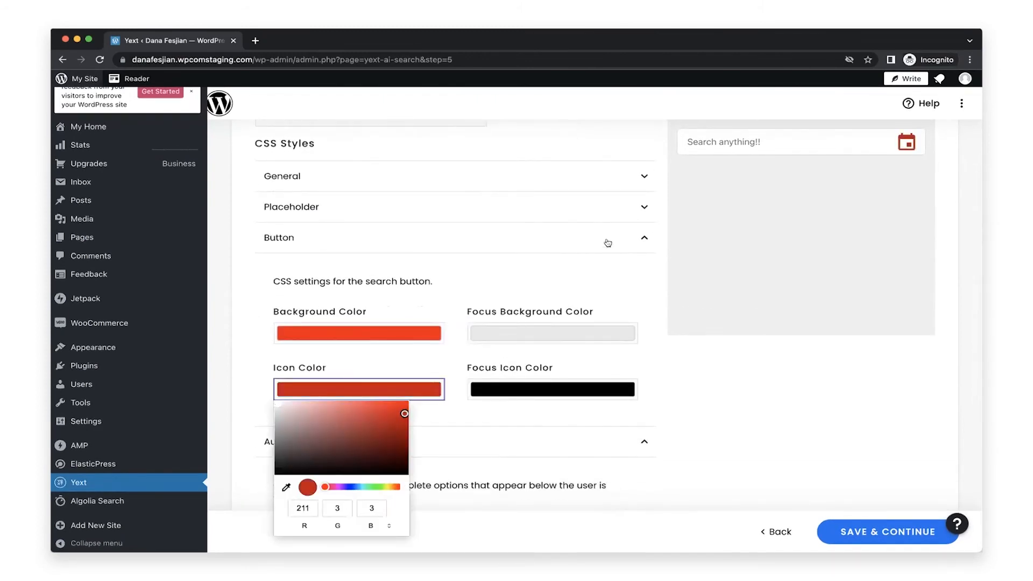
{"action": "left_click", "coordinate": [660, 283]}
Try the Yext, Arrow and Mic icons in turn for the search bar
{"action": "scroll", "coordinate": [656, 281], "scroll_direction": "up", "scroll_amount": 5}
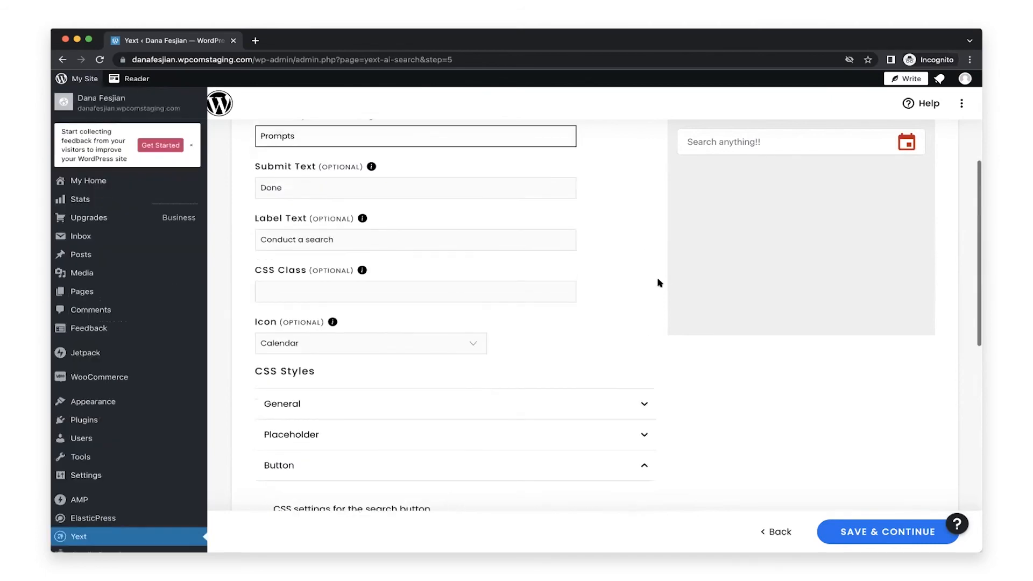
{"action": "scroll", "coordinate": [627, 282], "scroll_direction": "up", "scroll_amount": 1}
{"action": "left_click", "coordinate": [447, 449]}
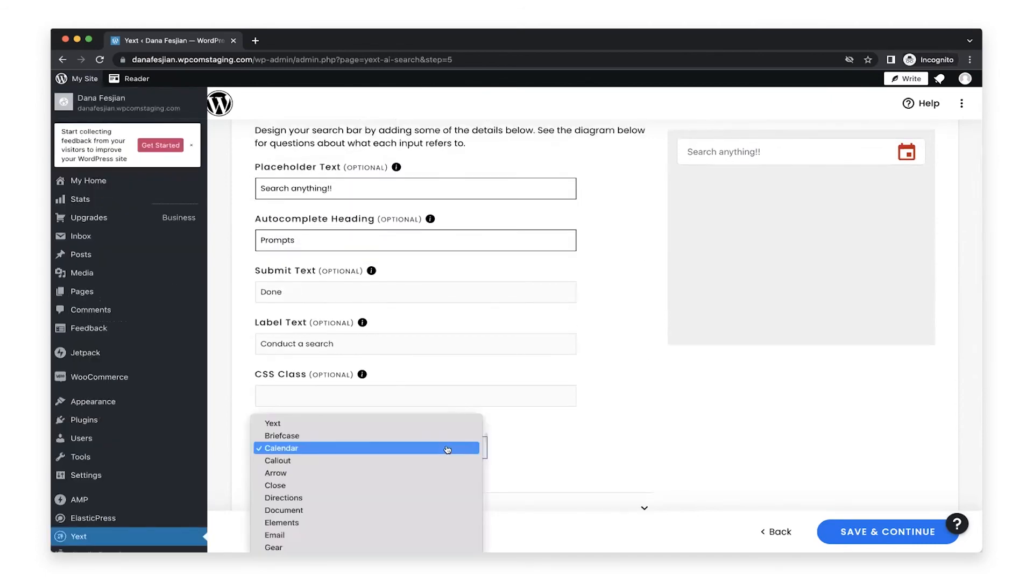
{"action": "left_click", "coordinate": [440, 424]}
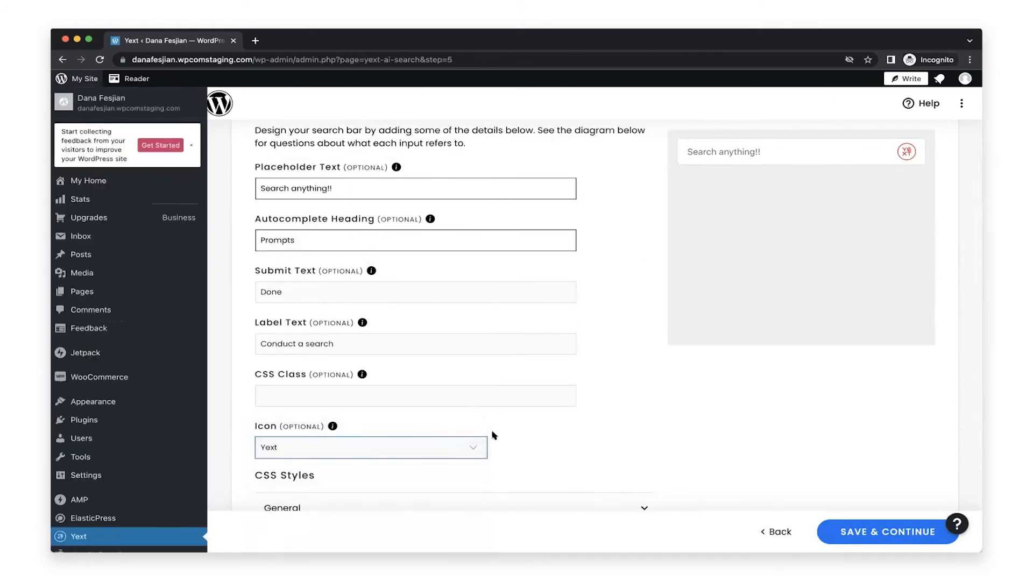
{"action": "left_click", "coordinate": [452, 447]}
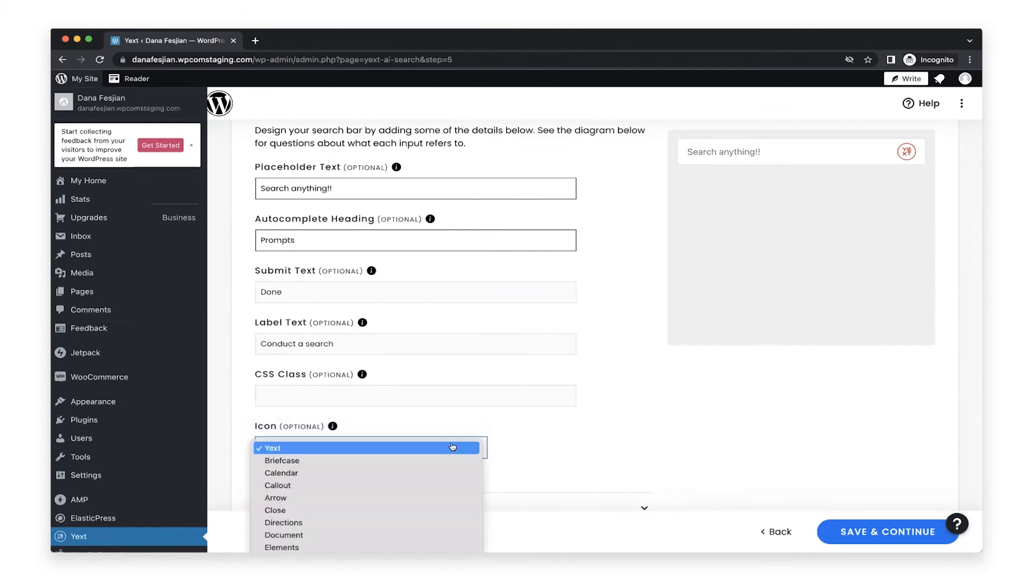
{"action": "key", "text": "Escape"}
{"action": "left_click", "coordinate": [440, 497]}
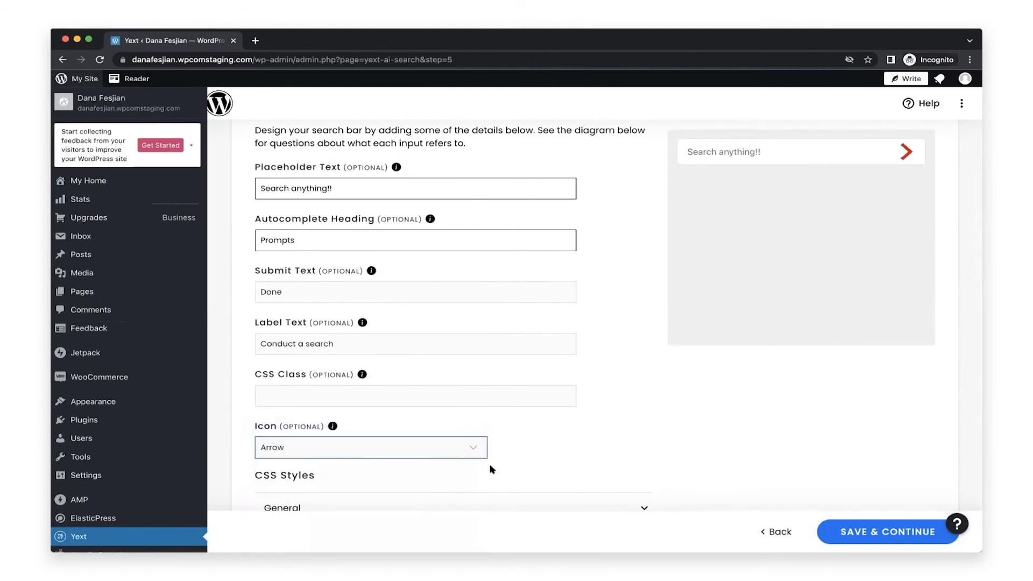
{"action": "left_click", "coordinate": [434, 450]}
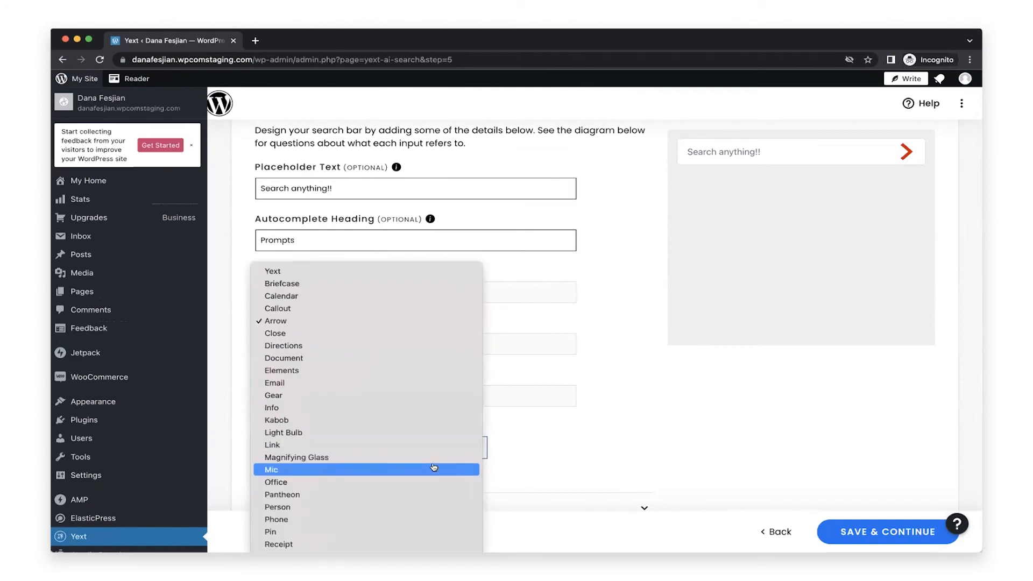
{"action": "left_click", "coordinate": [433, 468]}
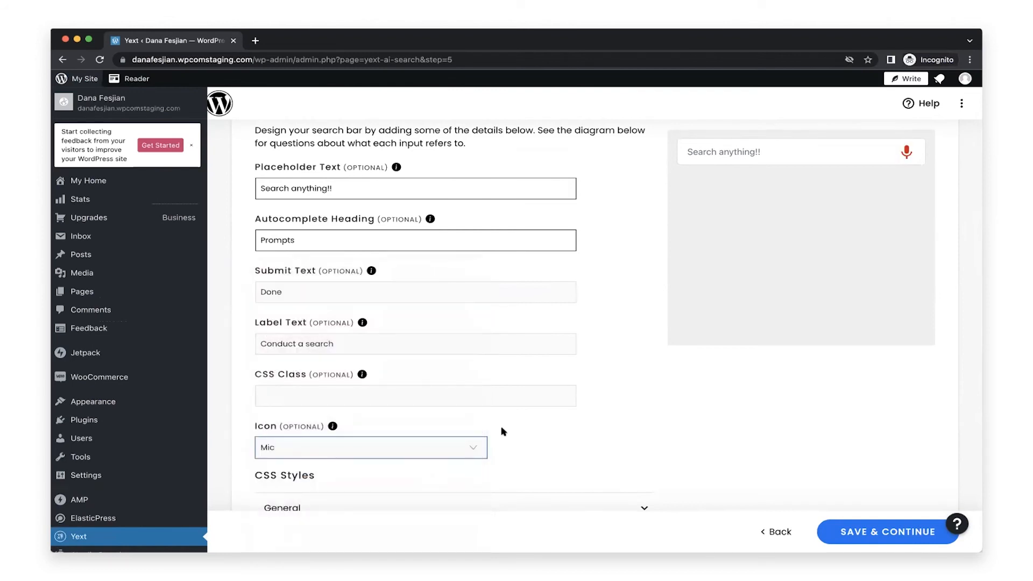
Change the search button's icon color to a medium-dark green in the Button styles
{"action": "scroll", "coordinate": [620, 433], "scroll_direction": "down", "scroll_amount": 3}
{"action": "scroll", "coordinate": [572, 445], "scroll_direction": "down", "scroll_amount": 2}
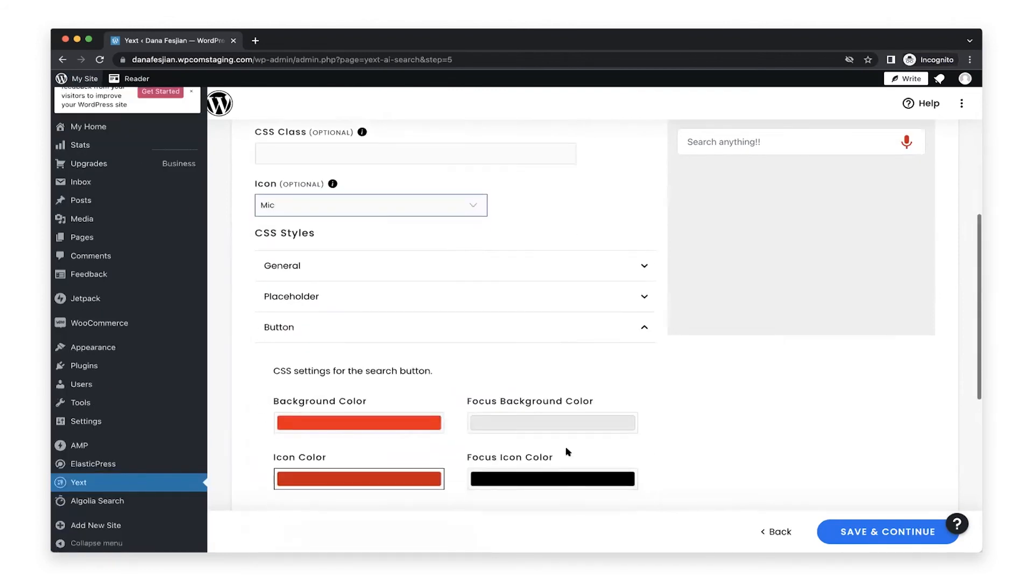
{"action": "scroll", "coordinate": [499, 425], "scroll_direction": "down", "scroll_amount": 1}
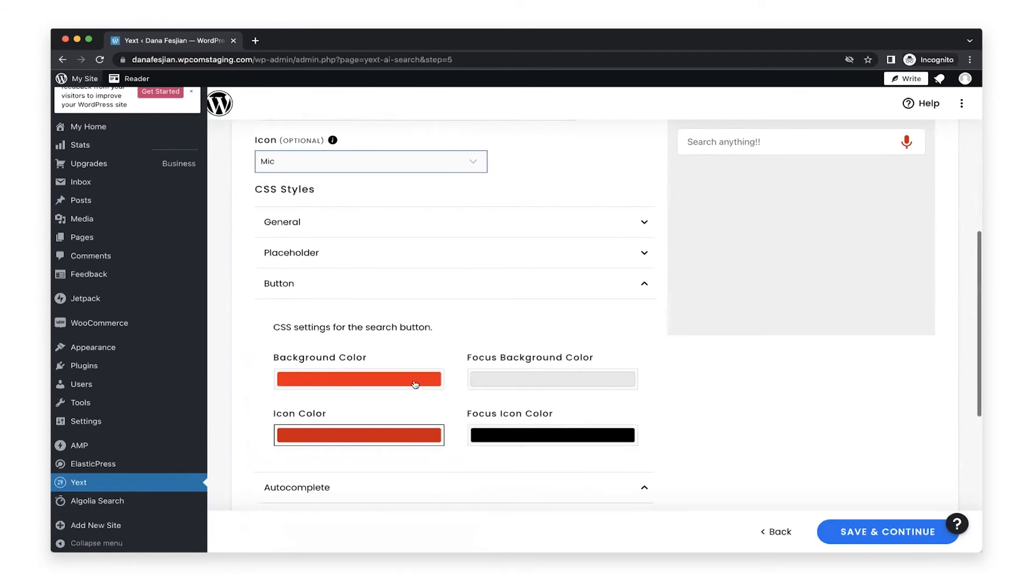
{"action": "left_click", "coordinate": [396, 439]}
{"action": "mouse_move", "coordinate": [352, 465]}
{"action": "left_mouse_down"}
{"action": "mouse_move", "coordinate": [355, 457]}
{"action": "mouse_move", "coordinate": [394, 503]}
{"action": "mouse_move", "coordinate": [393, 491]}
{"action": "left_mouse_up"}
{"action": "left_click_drag", "start_coordinate": [348, 532], "coordinate": [376, 532]}
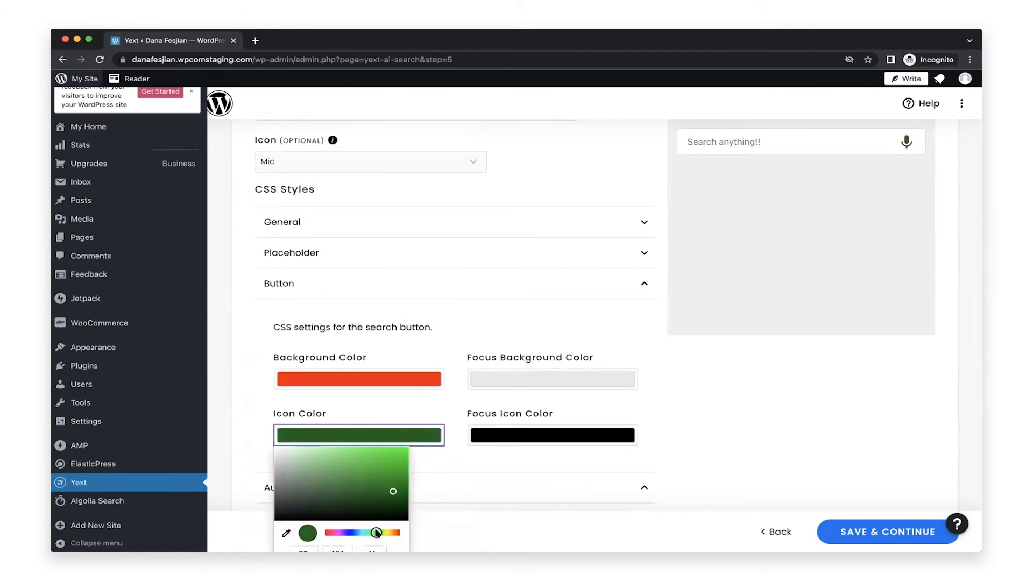
{"action": "left_click_drag", "start_coordinate": [394, 492], "coordinate": [395, 483]}
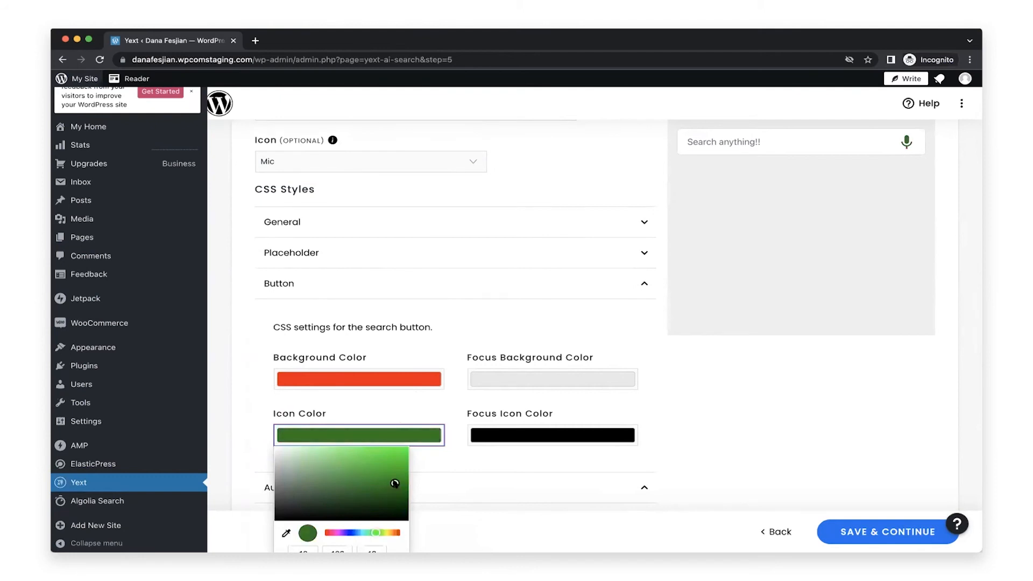
{"action": "left_click", "coordinate": [763, 417]}
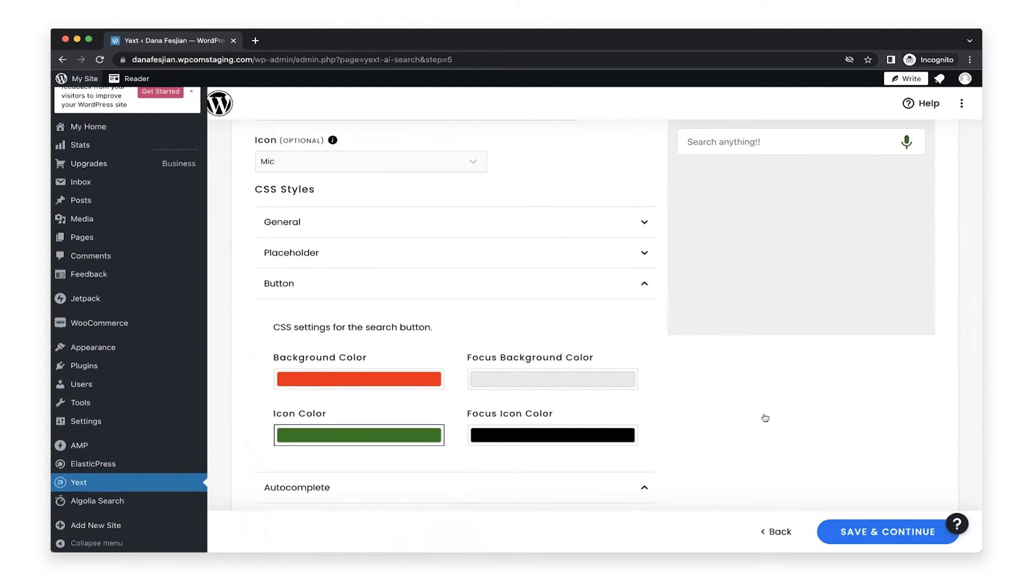
Set the autocomplete font size to 22, check it by entering "m" in the search bar preview, and clear the test text
{"action": "left_click", "coordinate": [530, 283]}
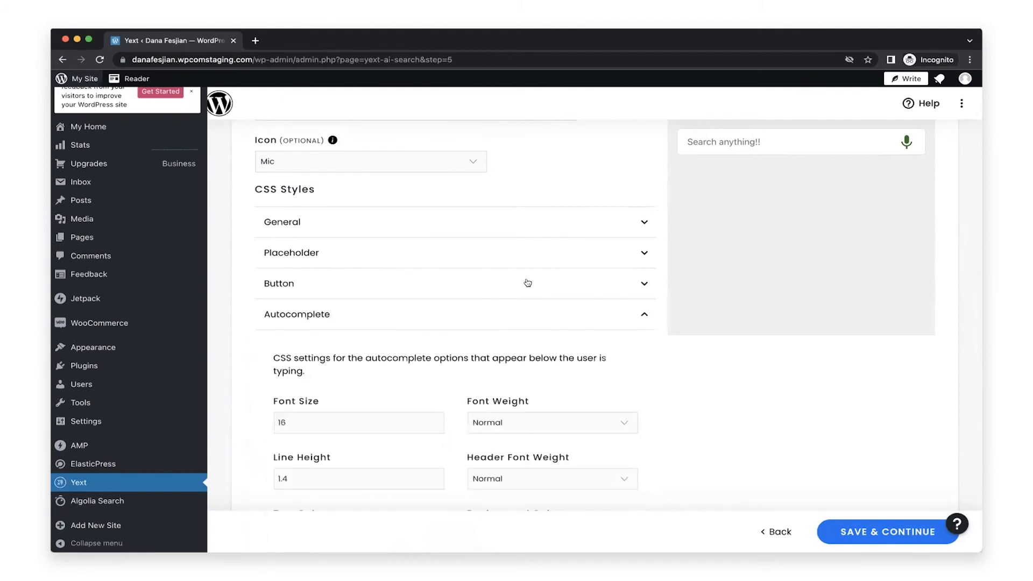
{"action": "double_click", "coordinate": [437, 416]}
{"action": "type", "text": "20"}
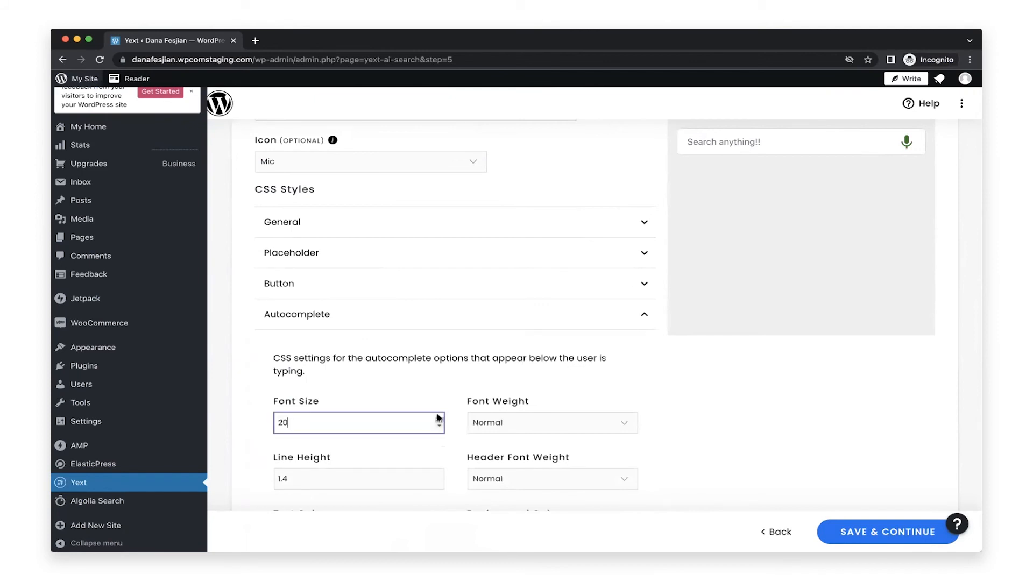
{"action": "left_click", "coordinate": [805, 138]}
{"action": "type", "text": "m"}
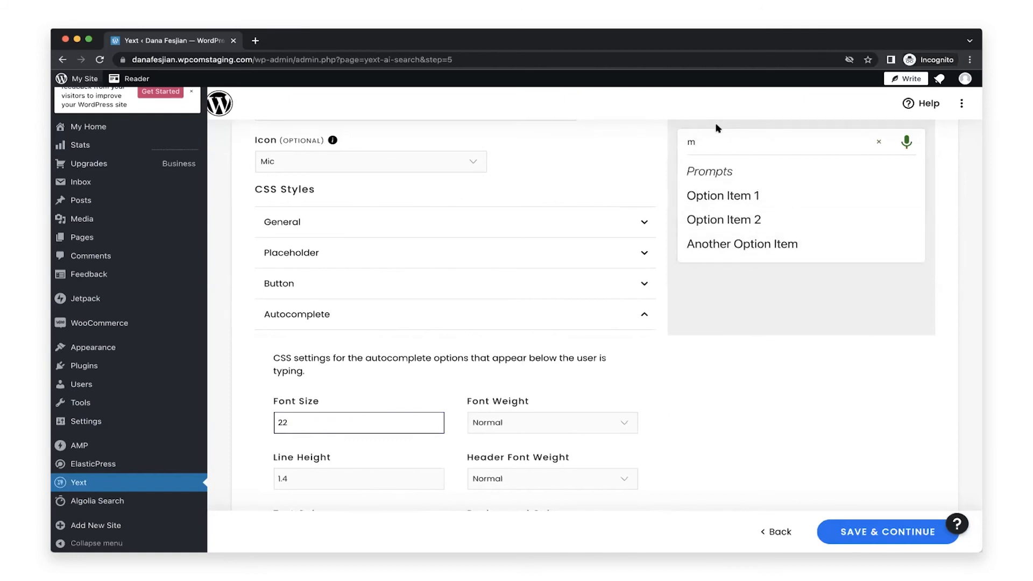
{"action": "key", "text": "BackSpace"}
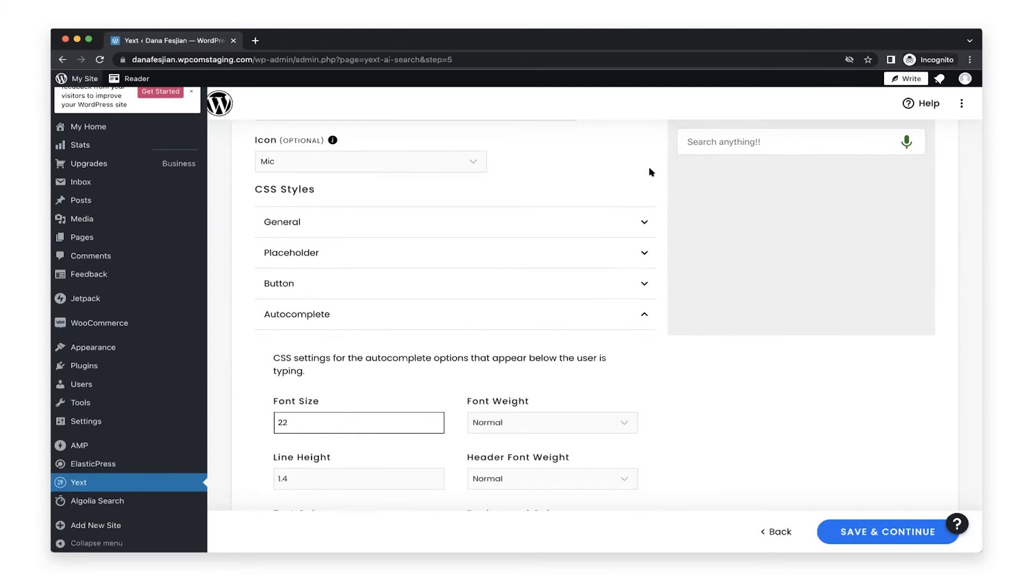
Change the search bar's icon to Link and save the search bar settings to continue to the search results settings
{"action": "scroll", "coordinate": [651, 172], "scroll_direction": "up", "scroll_amount": 5}
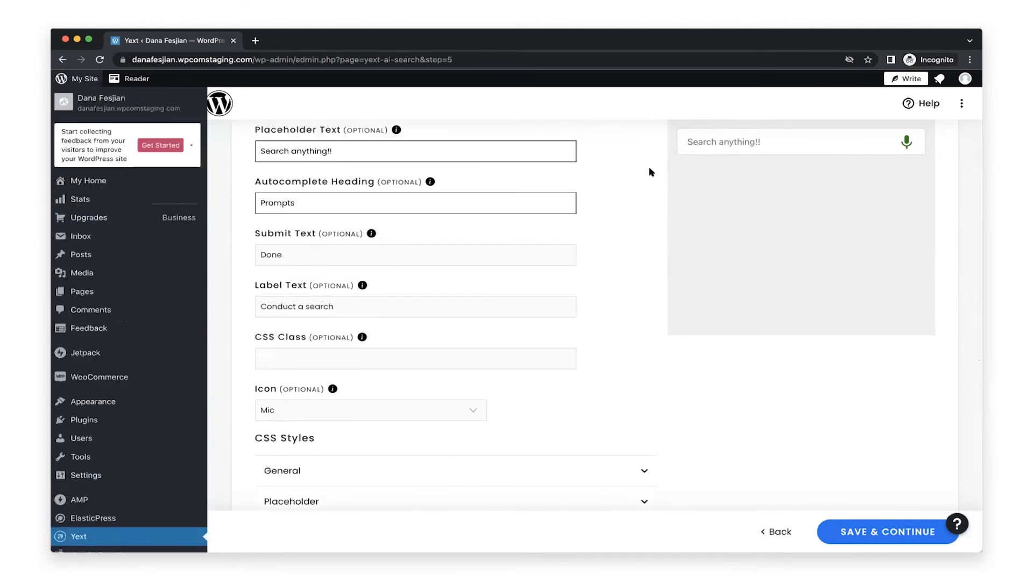
{"action": "scroll", "coordinate": [651, 172], "scroll_direction": "up", "scroll_amount": 2}
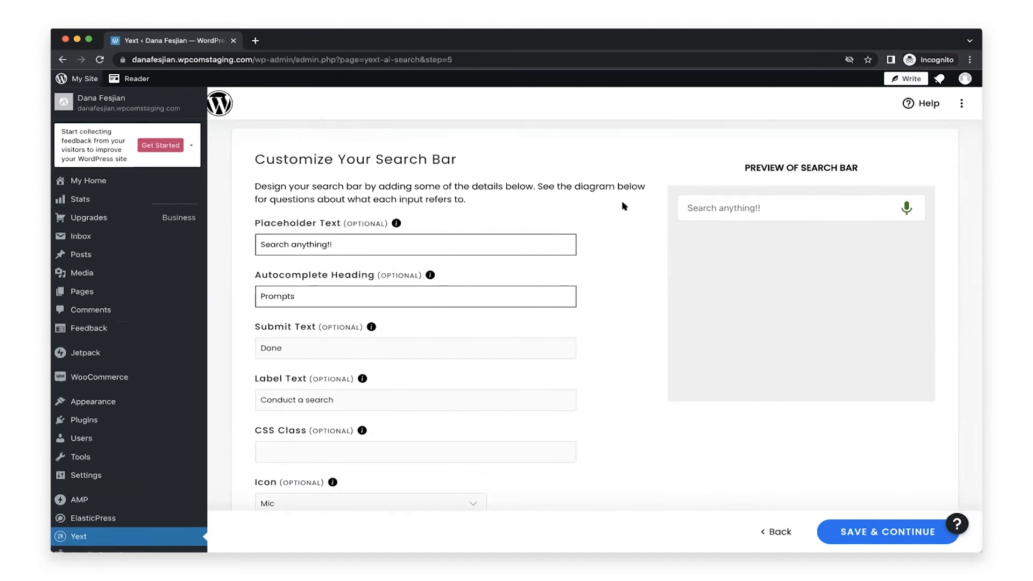
{"action": "scroll", "coordinate": [623, 205], "scroll_direction": "down", "scroll_amount": 4}
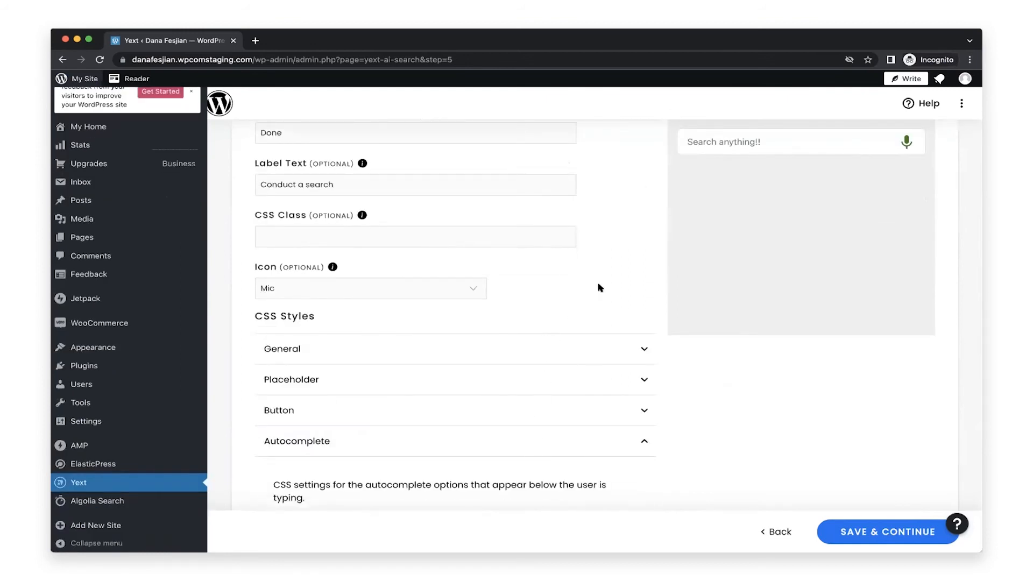
{"action": "scroll", "coordinate": [611, 287], "scroll_direction": "down", "scroll_amount": 2}
{"action": "scroll", "coordinate": [612, 288], "scroll_direction": "down", "scroll_amount": 2}
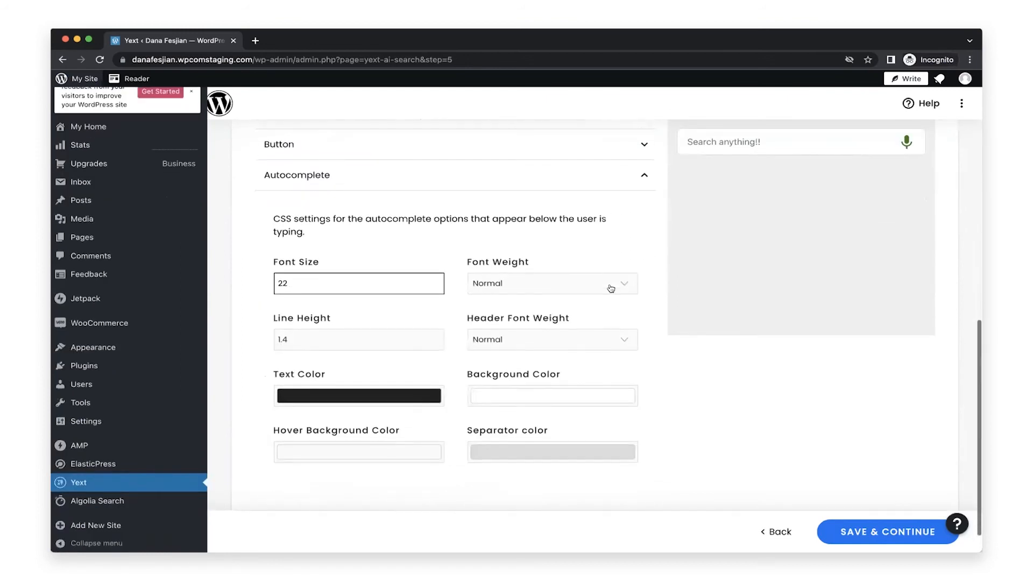
{"action": "scroll", "coordinate": [611, 287], "scroll_direction": "up", "scroll_amount": 12}
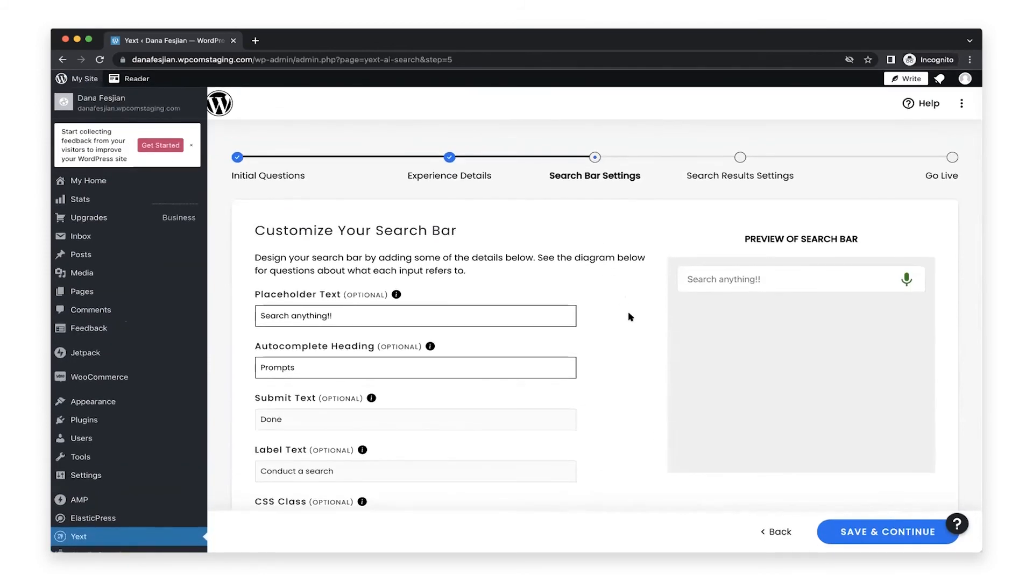
{"action": "scroll", "coordinate": [630, 316], "scroll_direction": "down", "scroll_amount": 2}
{"action": "left_click", "coordinate": [451, 474]}
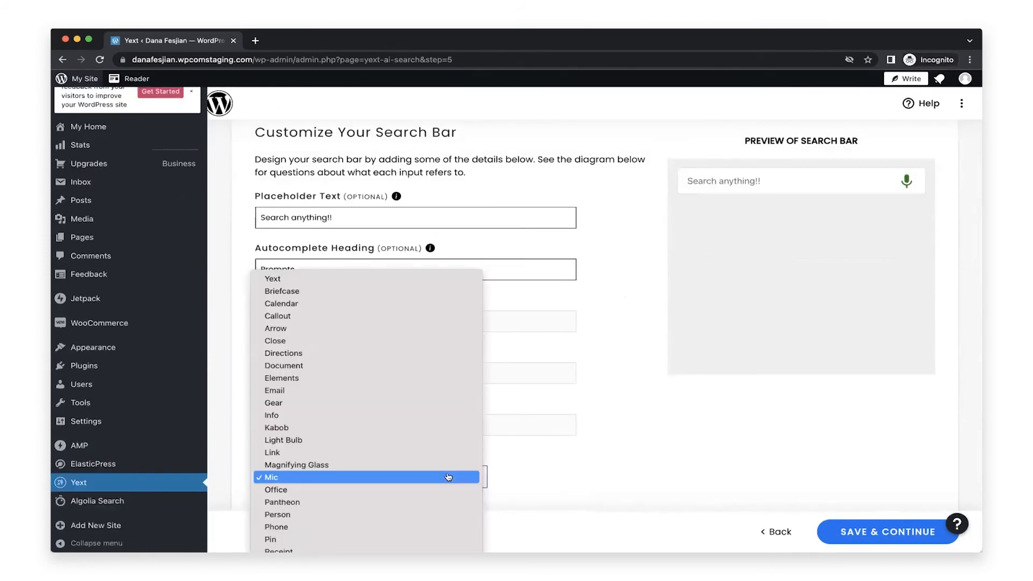
{"action": "left_click", "coordinate": [450, 455]}
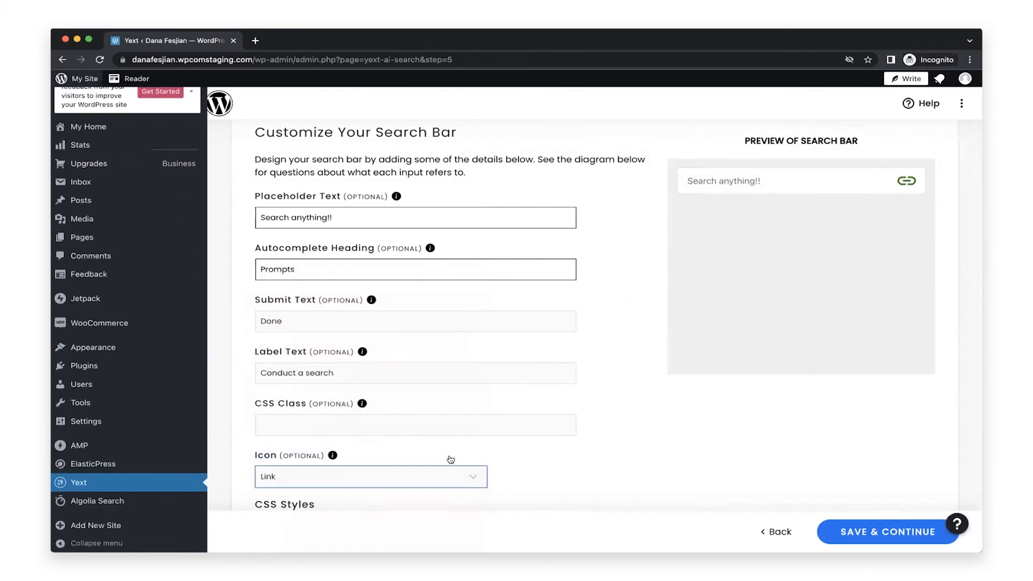
{"action": "left_click", "coordinate": [843, 538]}
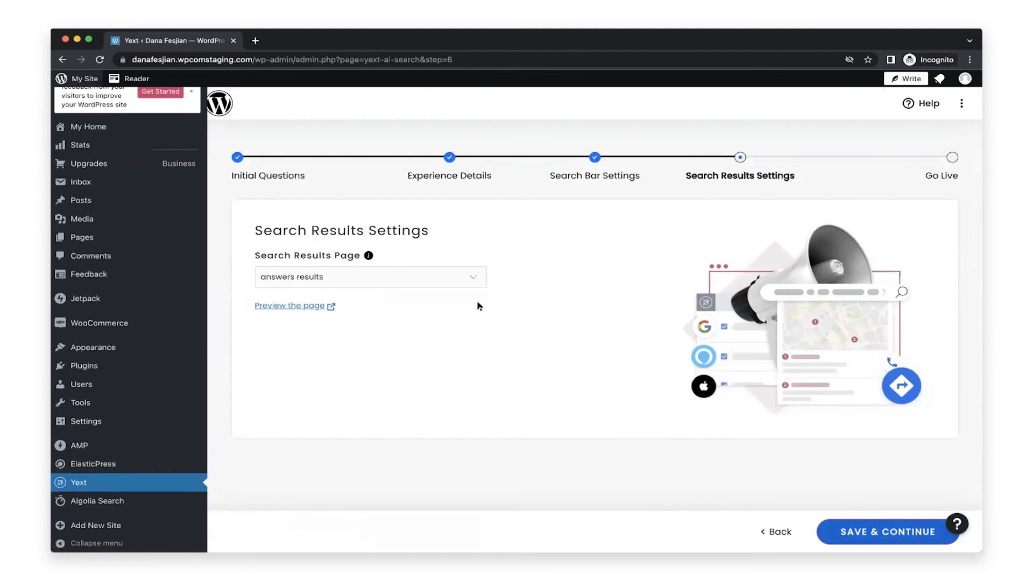
Keep "answers results" as the search results page, save it, and publish Yext AI Search to the site
{"action": "left_click", "coordinate": [428, 276]}
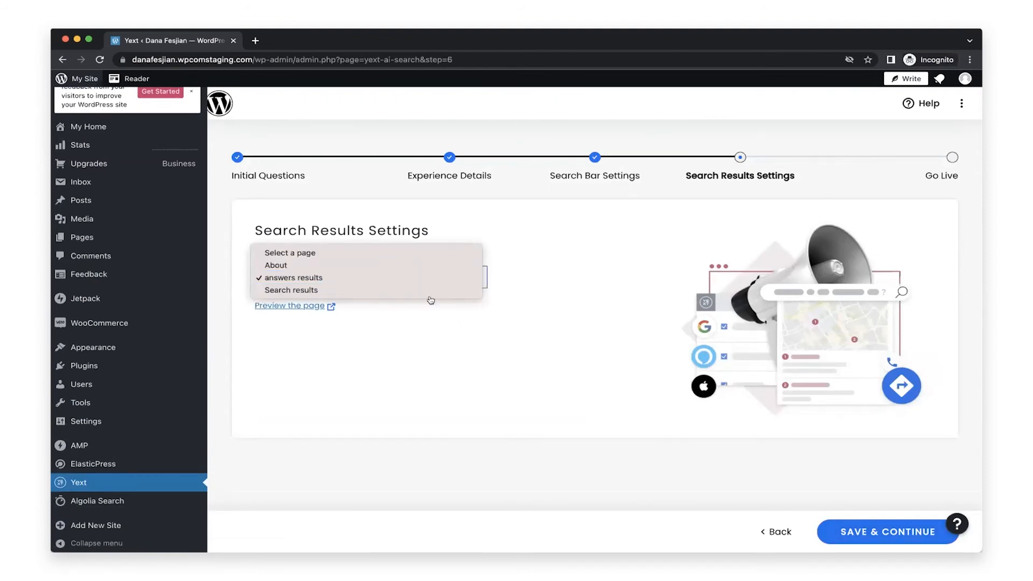
{"action": "left_click", "coordinate": [544, 214]}
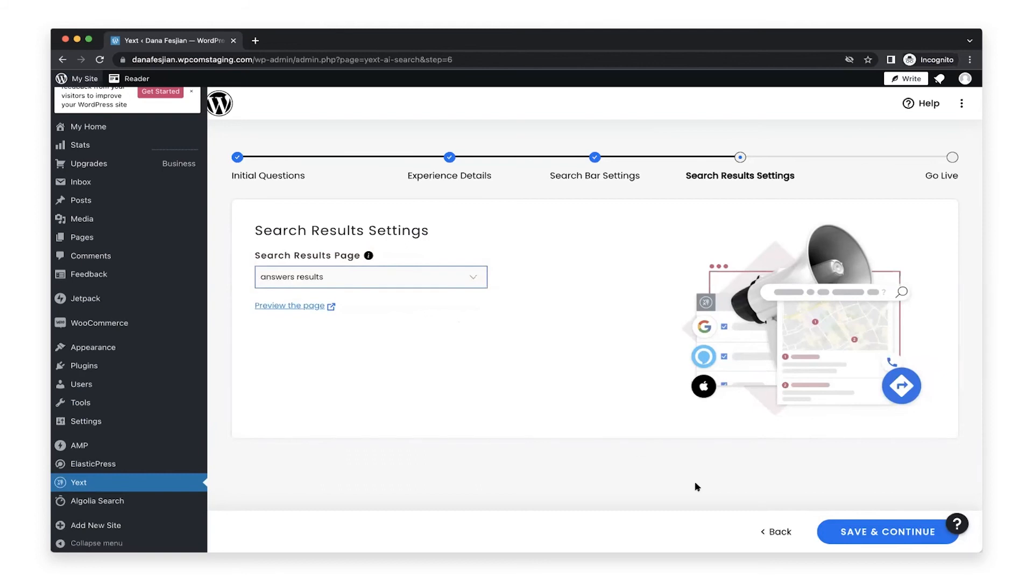
{"action": "left_click", "coordinate": [838, 530]}
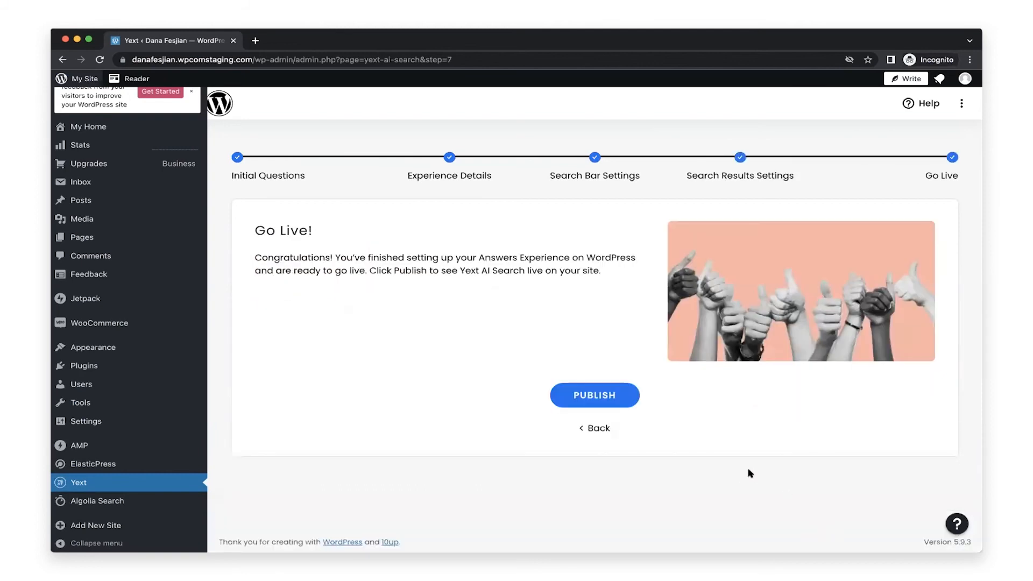
{"action": "left_click", "coordinate": [616, 398]}
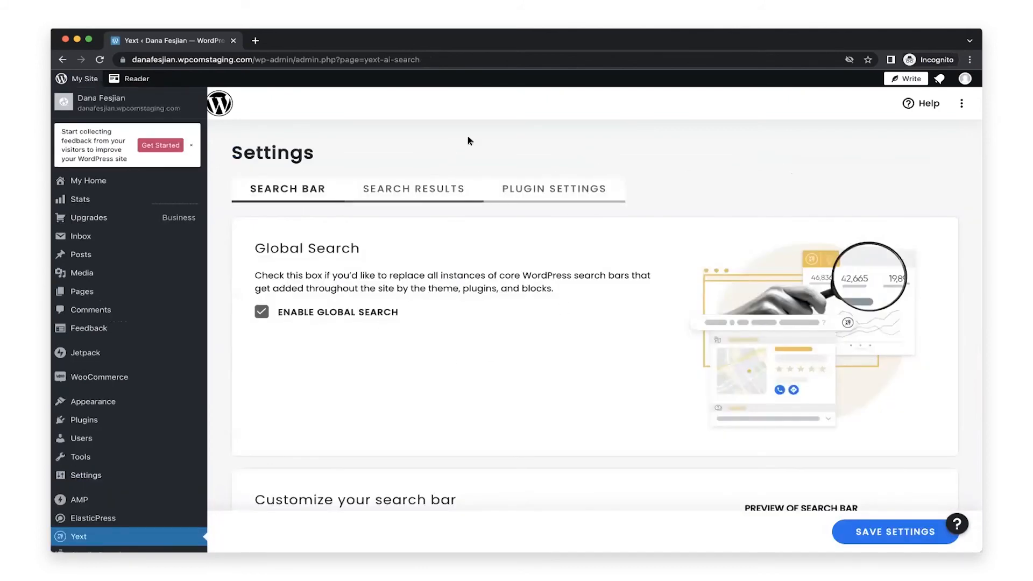
Review the published search bar settings and open the plugin settings
{"action": "scroll", "coordinate": [563, 369], "scroll_direction": "down", "scroll_amount": 7}
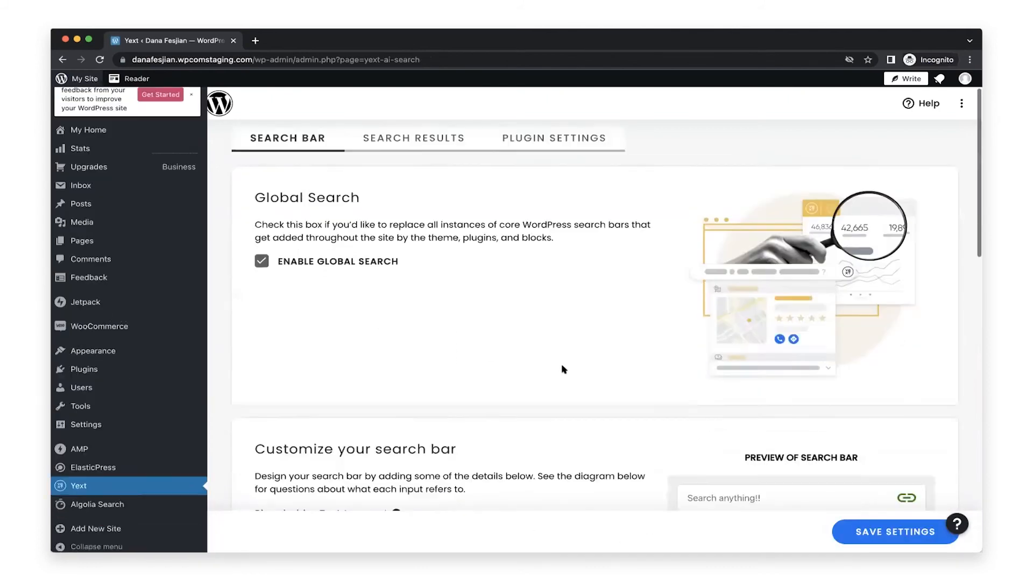
{"action": "scroll", "coordinate": [447, 210], "scroll_direction": "up", "scroll_amount": 7}
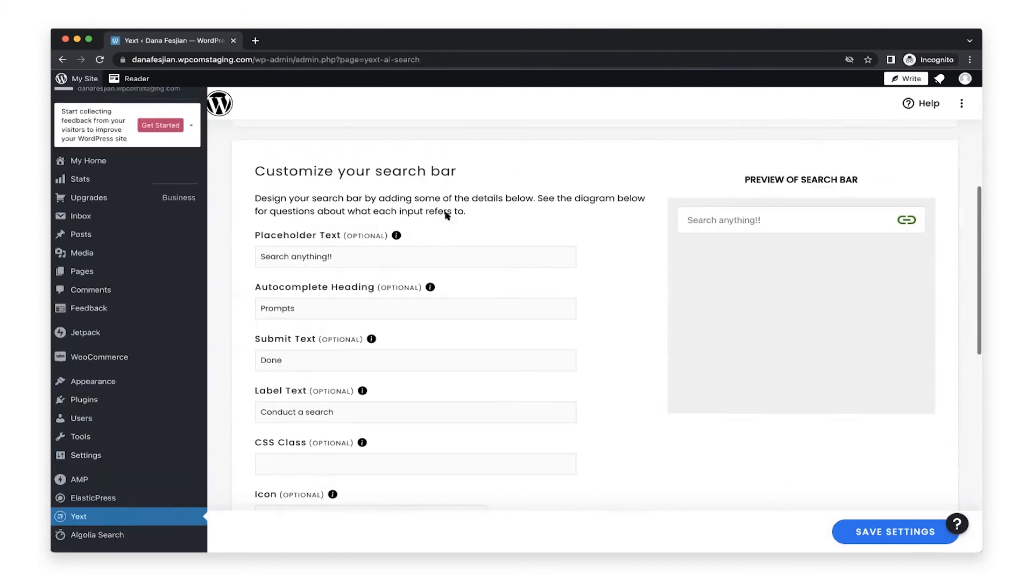
{"action": "left_click", "coordinate": [553, 190]}
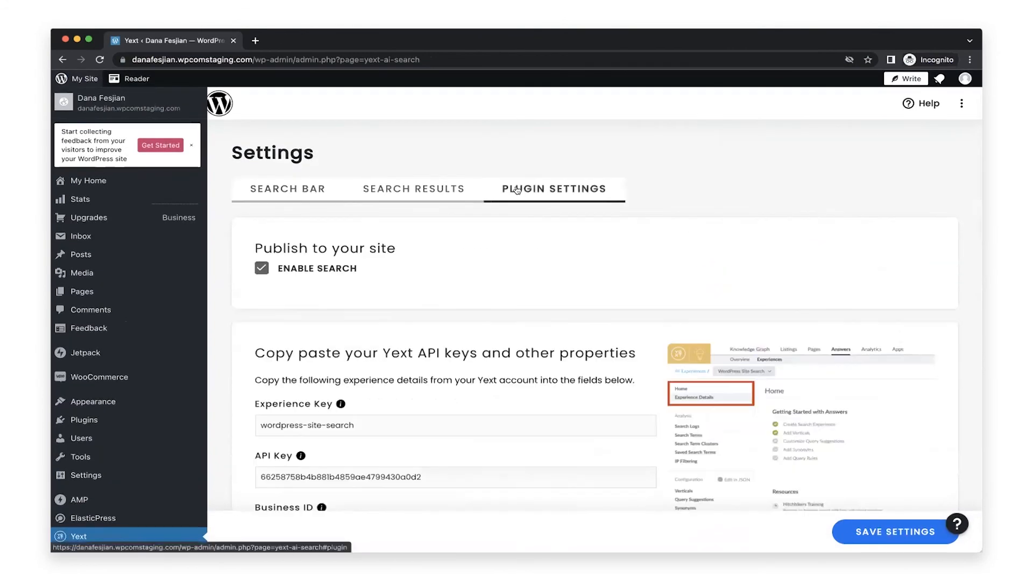
Review the plugin's publishing option and Yext connection properties, and return to the search bar settings
{"action": "scroll", "coordinate": [484, 396], "scroll_direction": "down", "scroll_amount": 2}
{"action": "scroll", "coordinate": [484, 393], "scroll_direction": "down", "scroll_amount": 4}
{"action": "scroll", "coordinate": [484, 392], "scroll_direction": "up", "scroll_amount": 6}
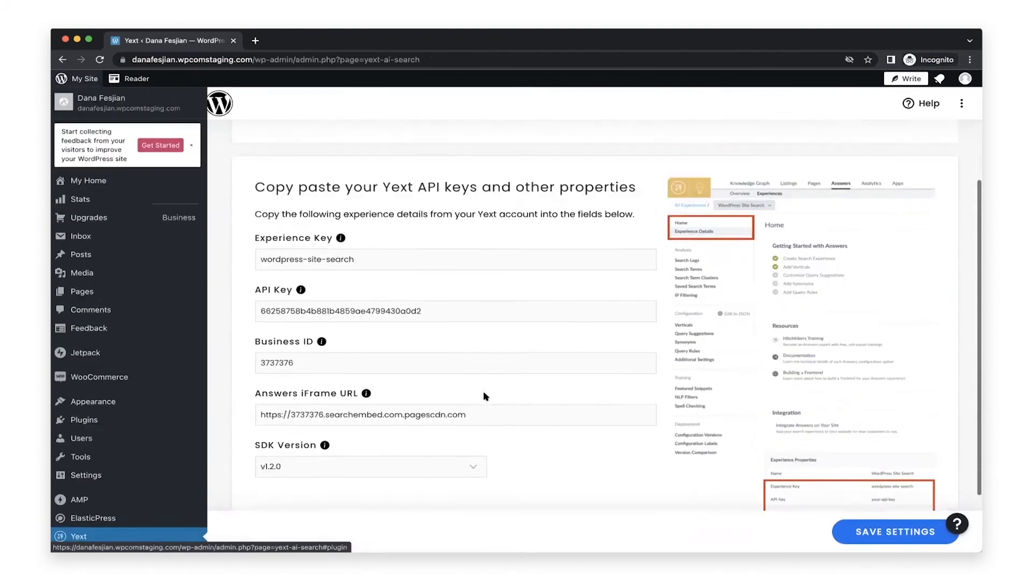
{"action": "left_click", "coordinate": [309, 188]}
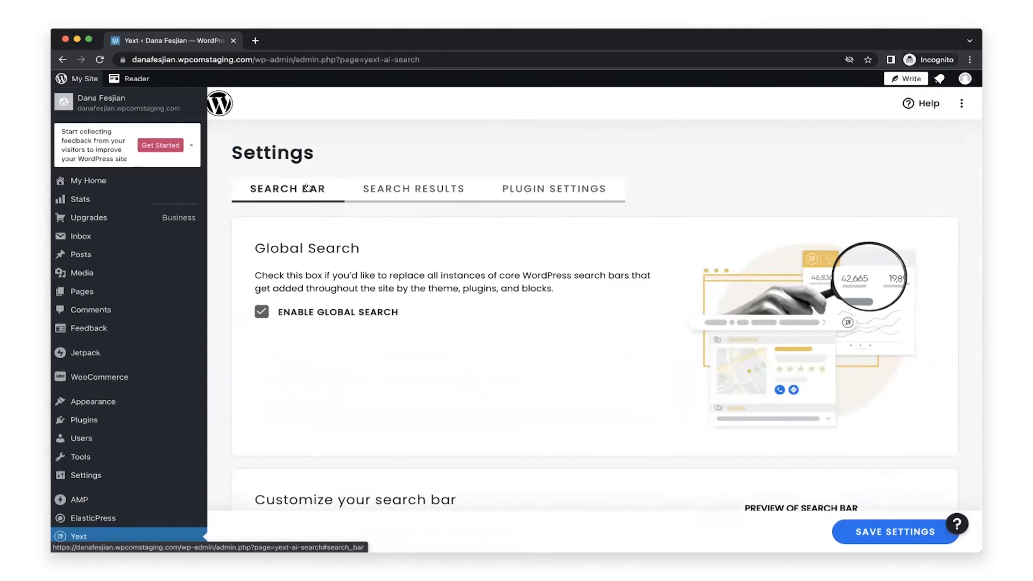
Open the "Sample WordPress Post" for editing, find the "yext" blocks, and insert a Yext Search Results block below the title
{"action": "left_click", "coordinate": [115, 257]}
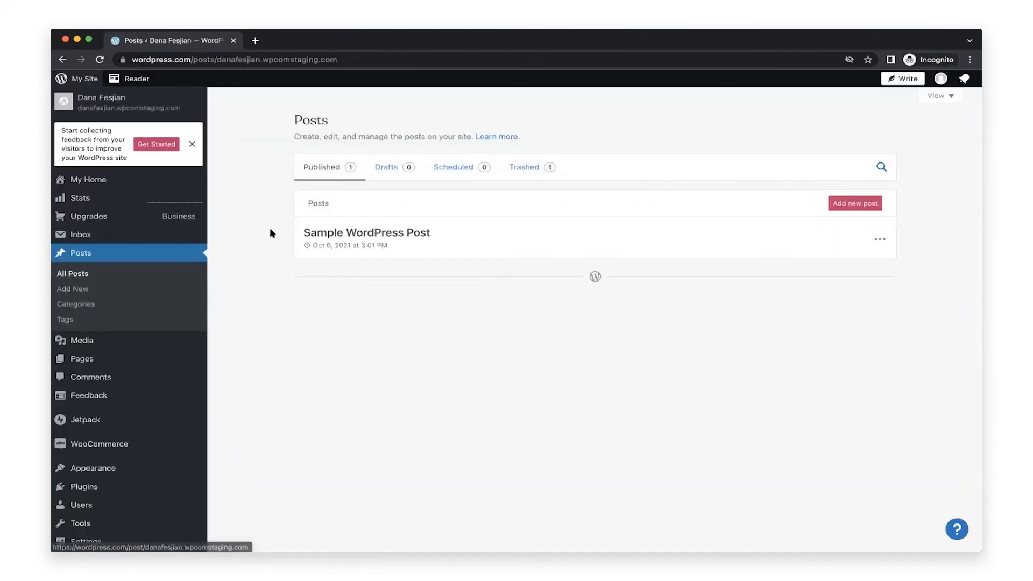
{"action": "left_click", "coordinate": [331, 233]}
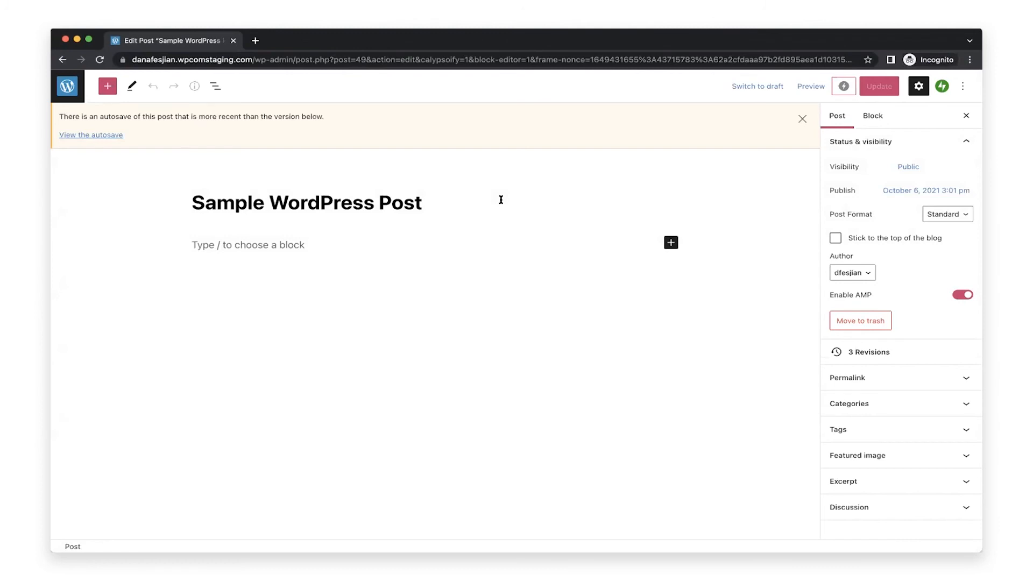
{"action": "left_click", "coordinate": [108, 87]}
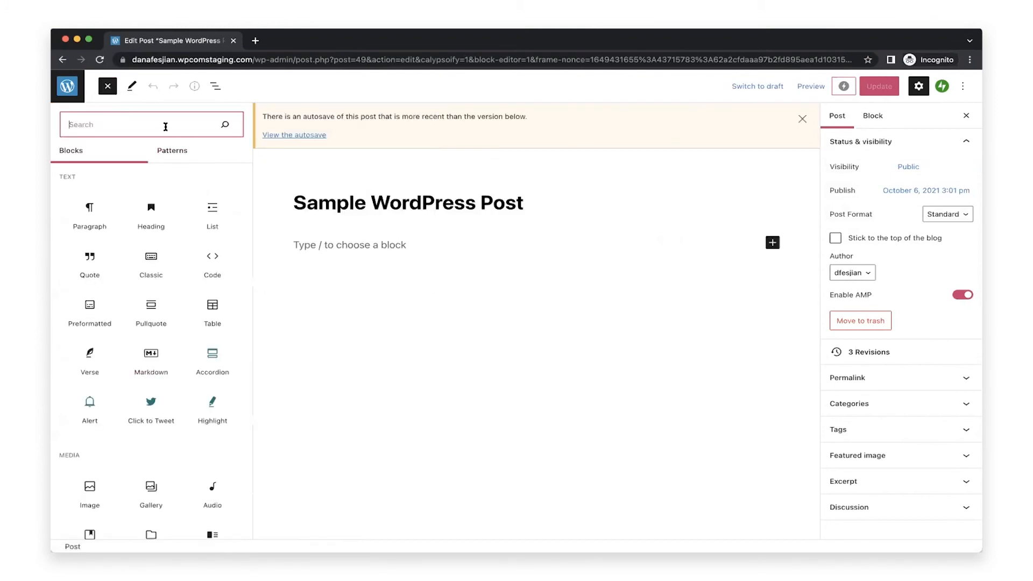
{"action": "type", "text": "yext"}
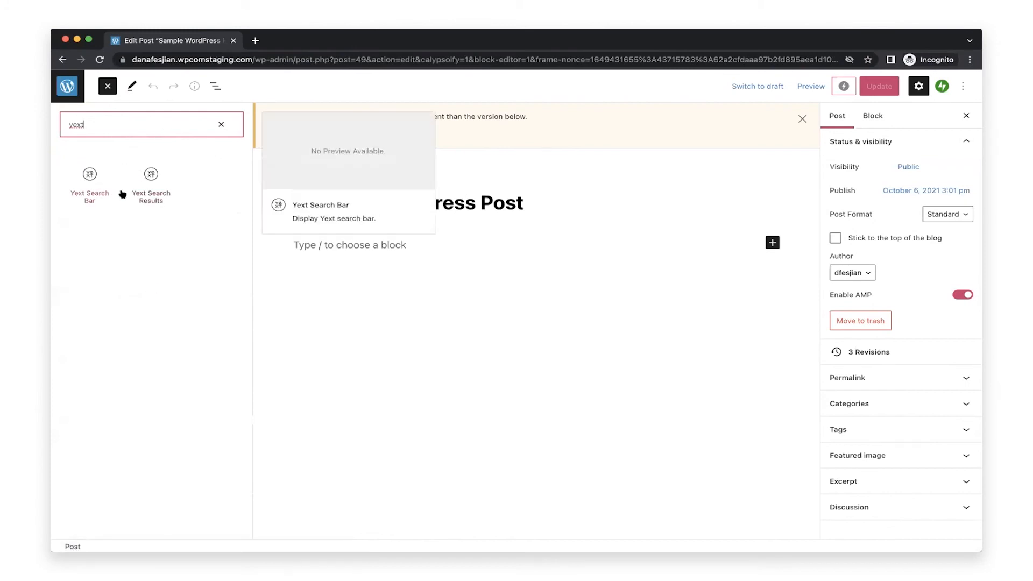
{"action": "left_click_drag", "start_coordinate": [151, 194], "coordinate": [342, 250]}
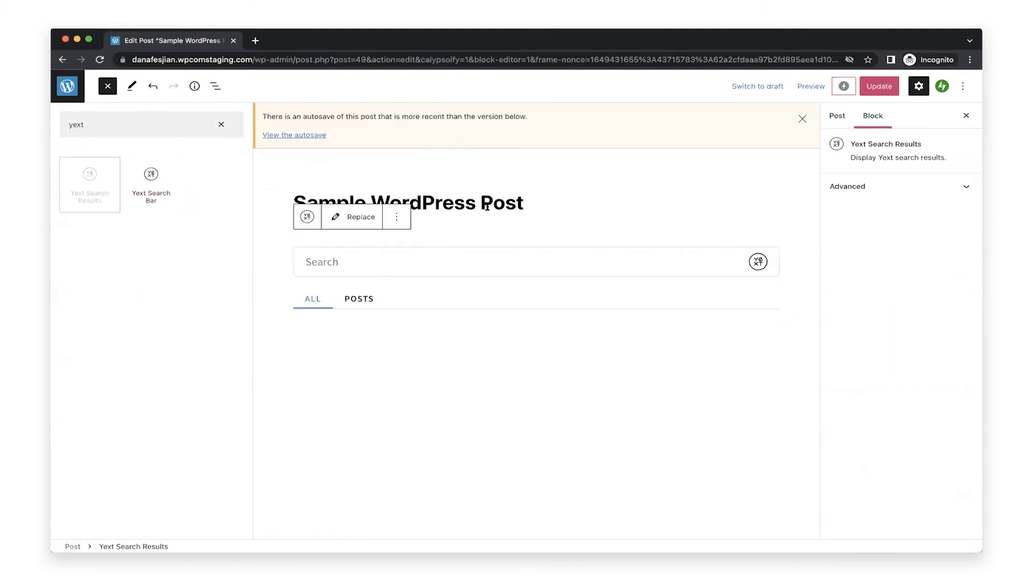
Search for "strength training" in the inserted search results block and look through the returned posts
{"action": "left_click", "coordinate": [437, 261]}
{"action": "type", "text": "streng"}
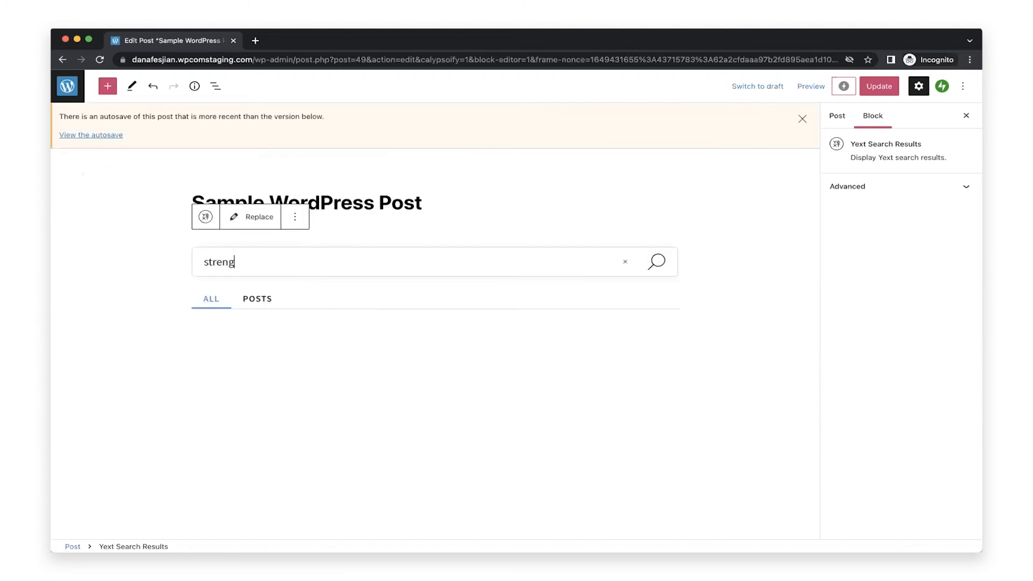
{"action": "type", "text": "th training"}
{"action": "key", "text": "Return"}
{"action": "scroll", "coordinate": [135, 394], "scroll_direction": "down", "scroll_amount": 3}
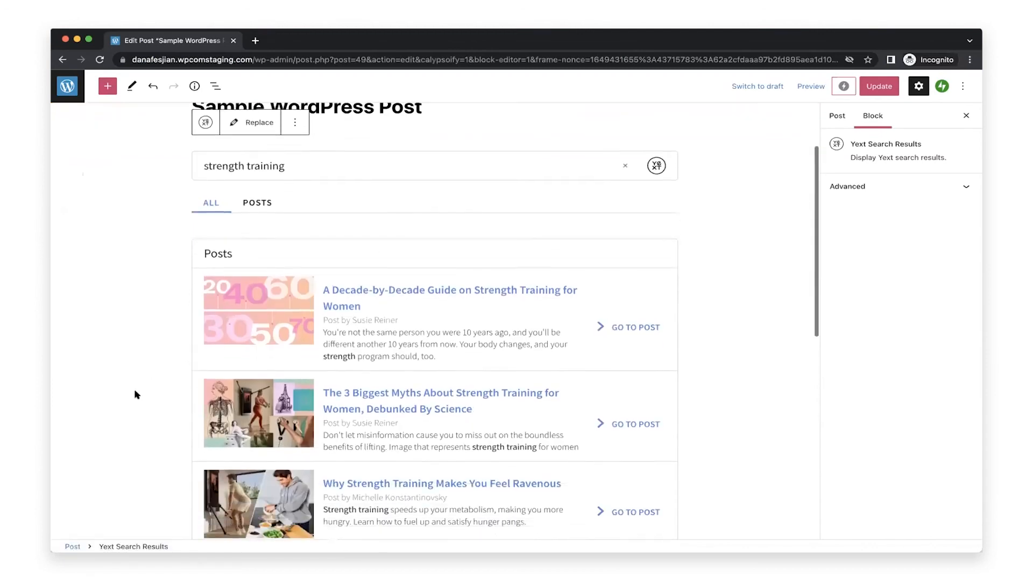
{"action": "scroll", "coordinate": [135, 394], "scroll_direction": "down", "scroll_amount": 4}
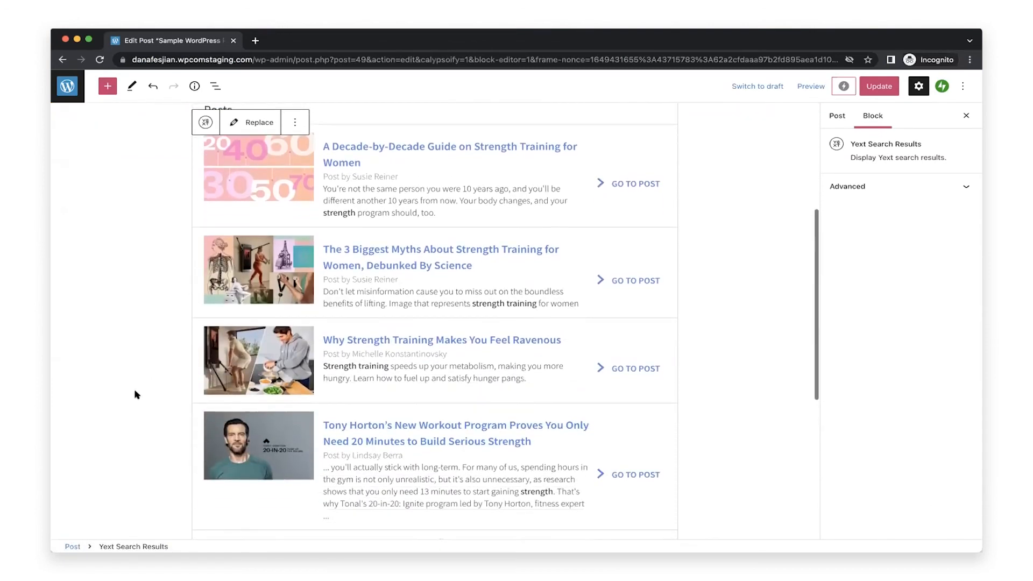
{"action": "scroll", "coordinate": [135, 395], "scroll_direction": "up", "scroll_amount": 5}
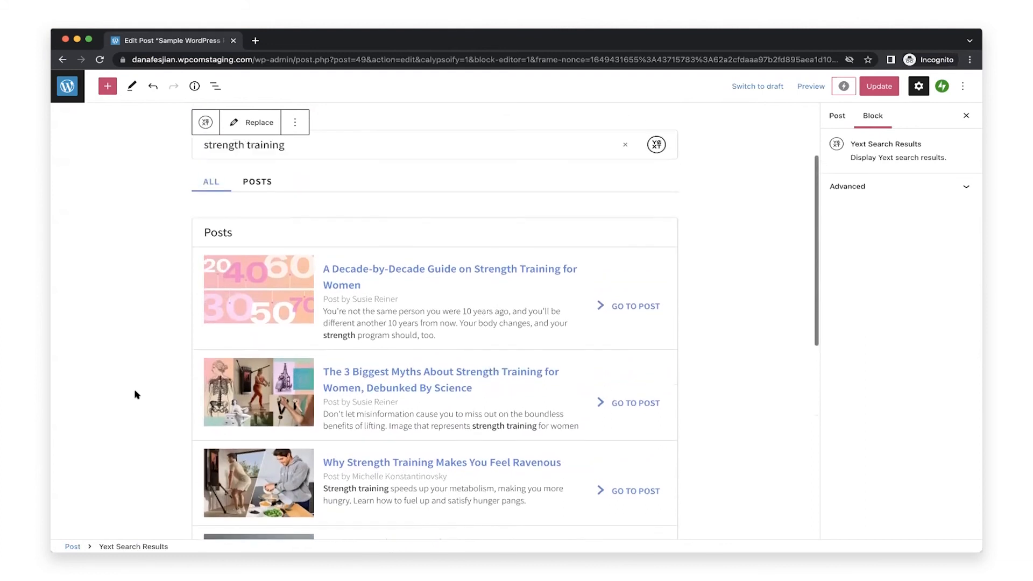
{"action": "scroll", "coordinate": [135, 394], "scroll_direction": "up", "scroll_amount": 2}
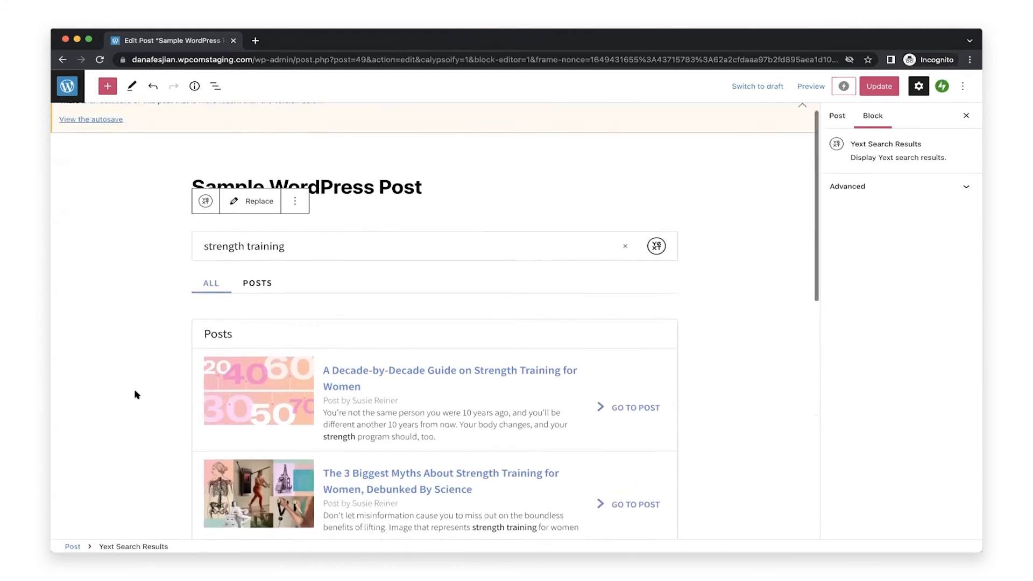